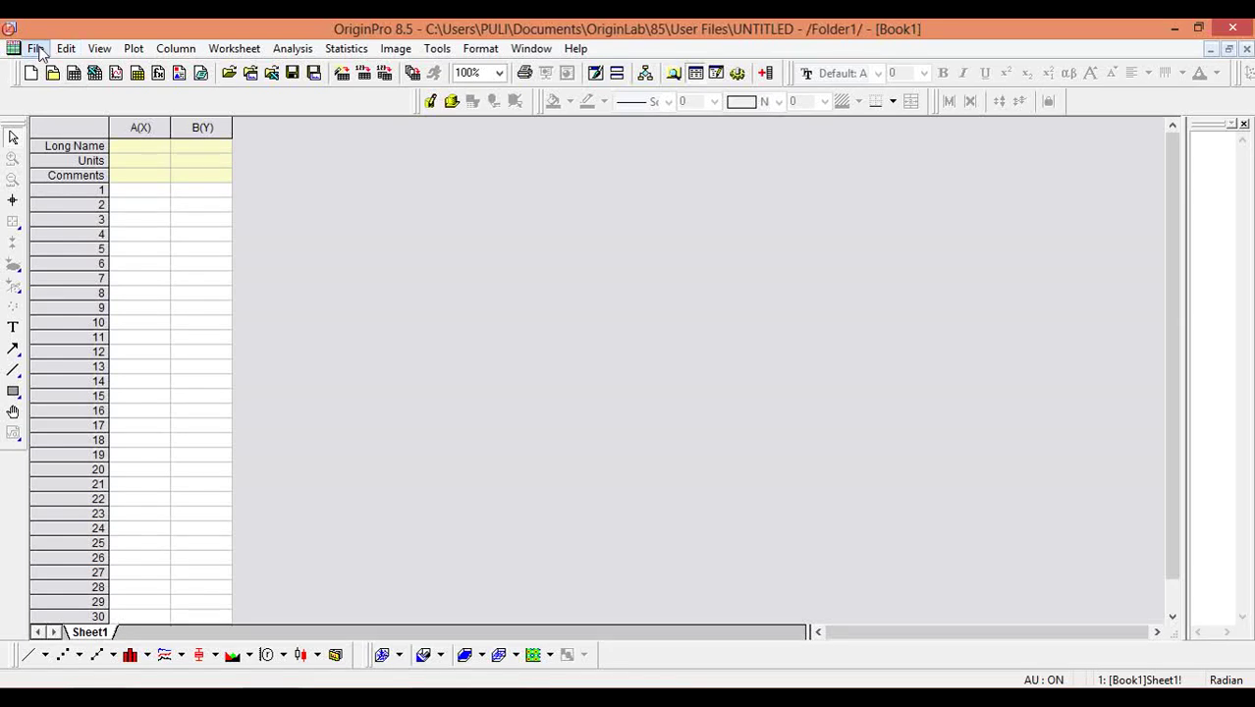
Start a Single ASCII import from the File > Import menu.
click(37, 50)
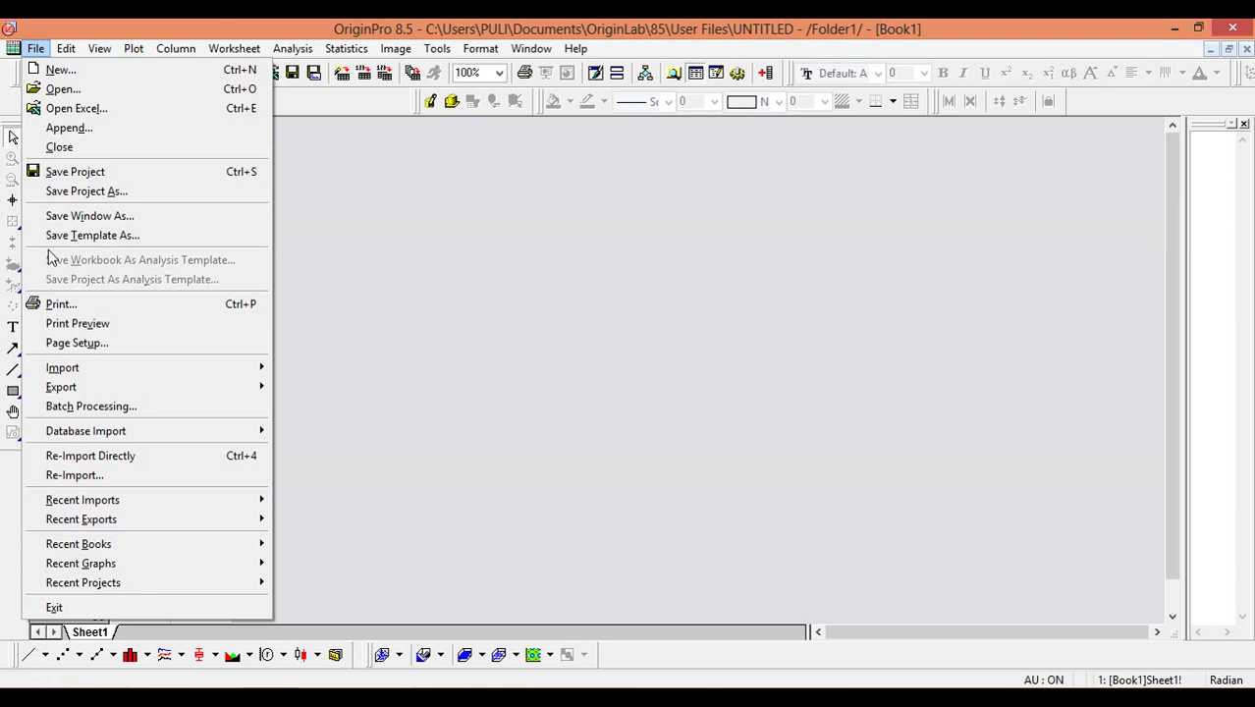
mouse_move(106, 373)
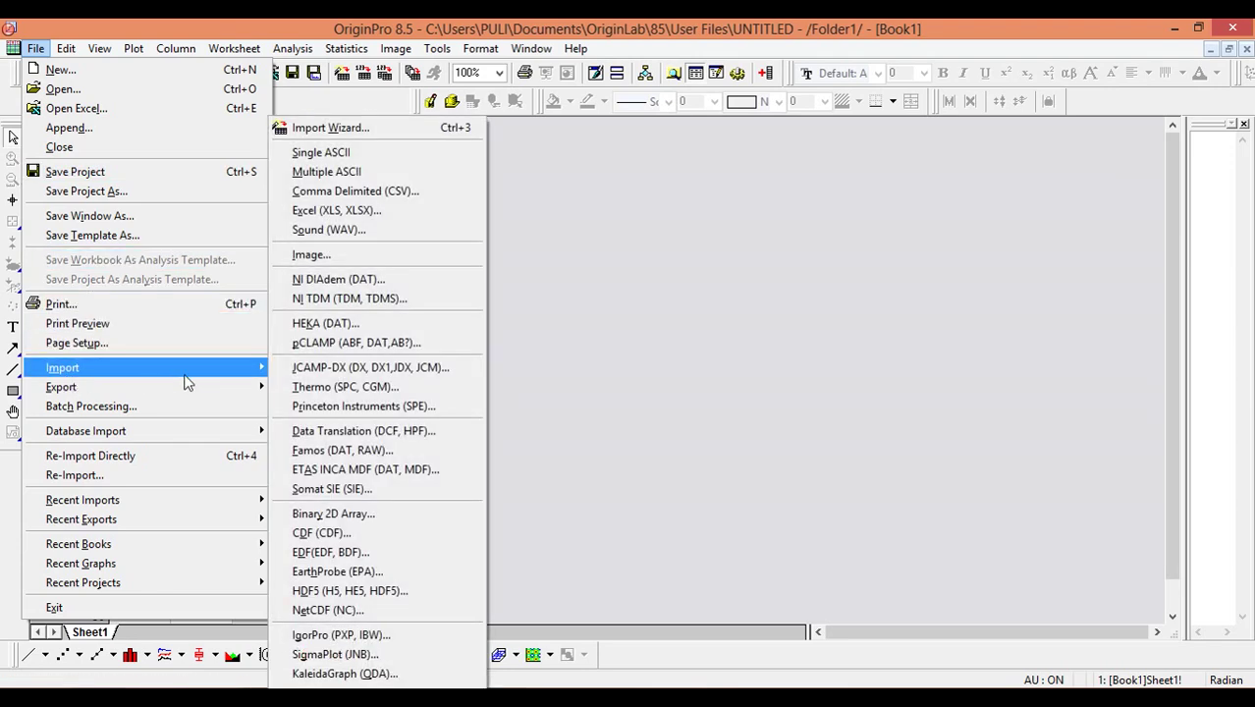
click(370, 157)
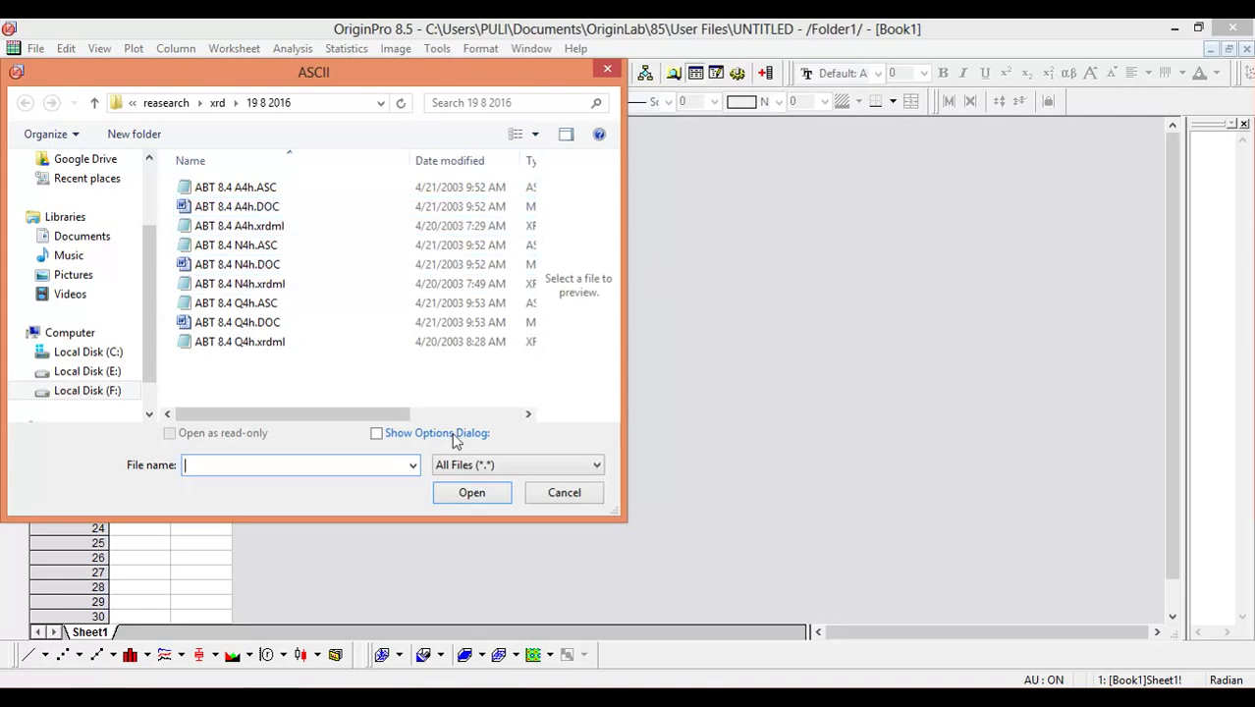
Check the .dat and text file filters, switch to All Files (*.*), and select ABT 8.4 A4h.ASC.
click(510, 467)
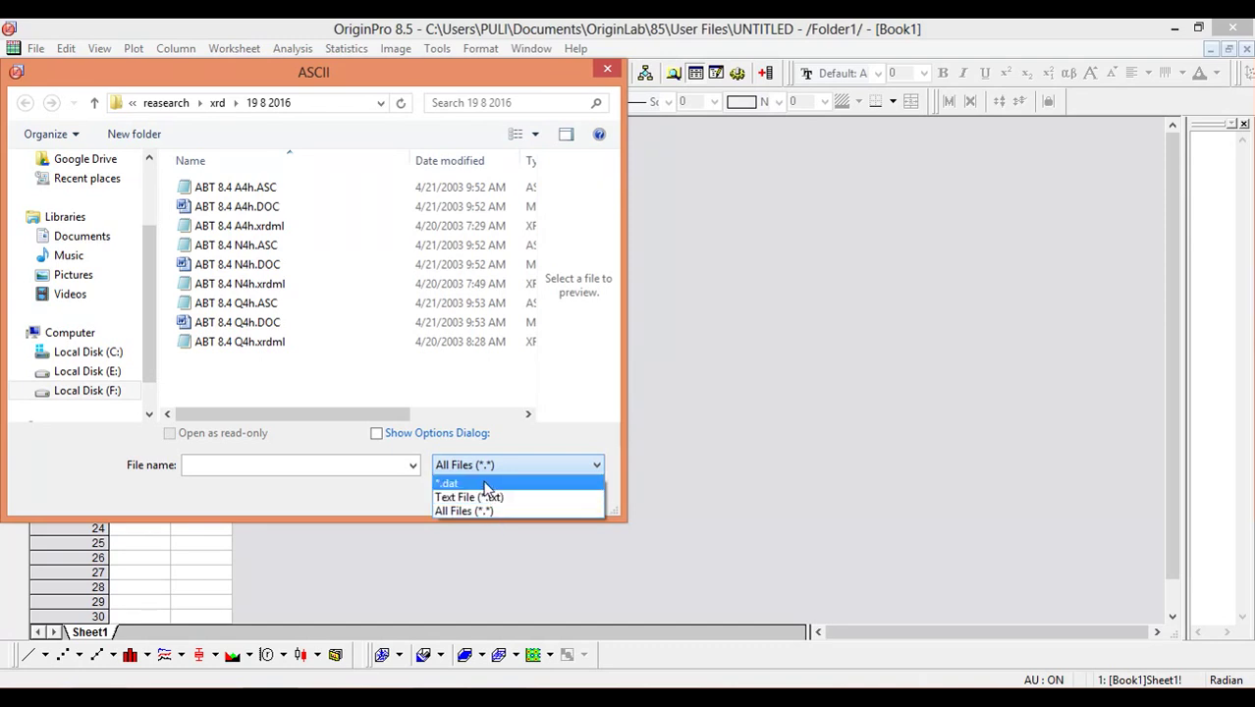
click(487, 484)
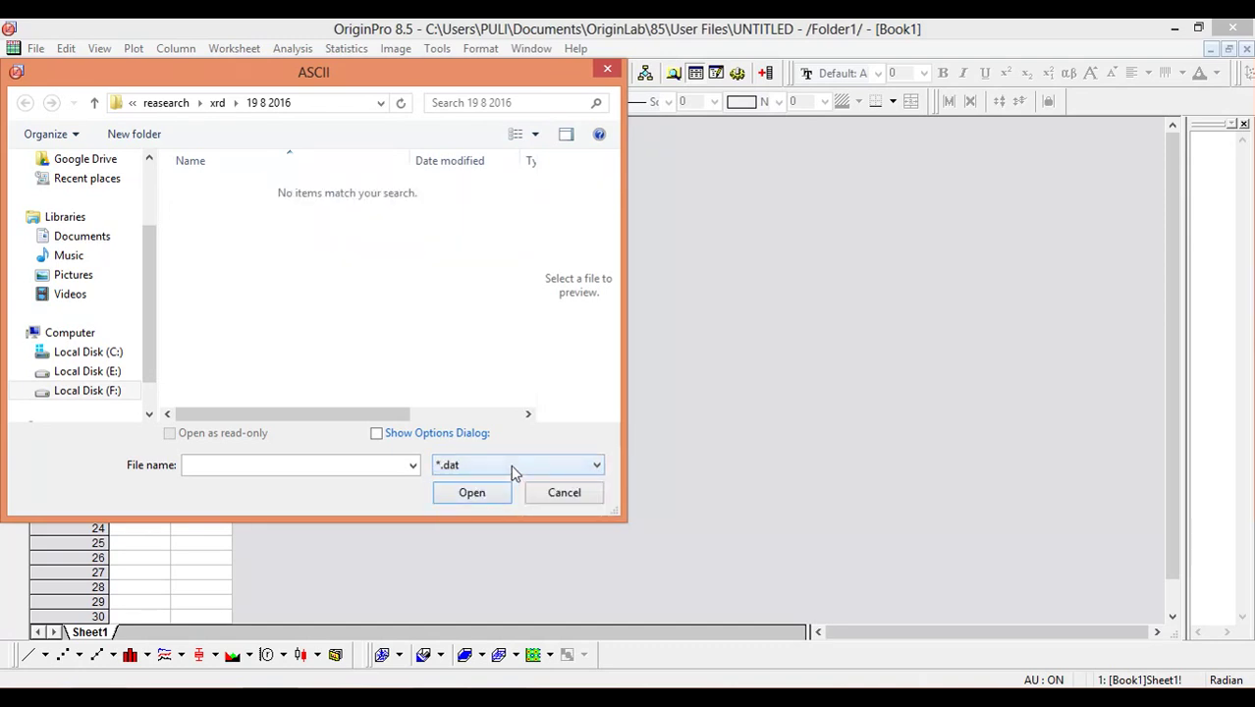
click(513, 470)
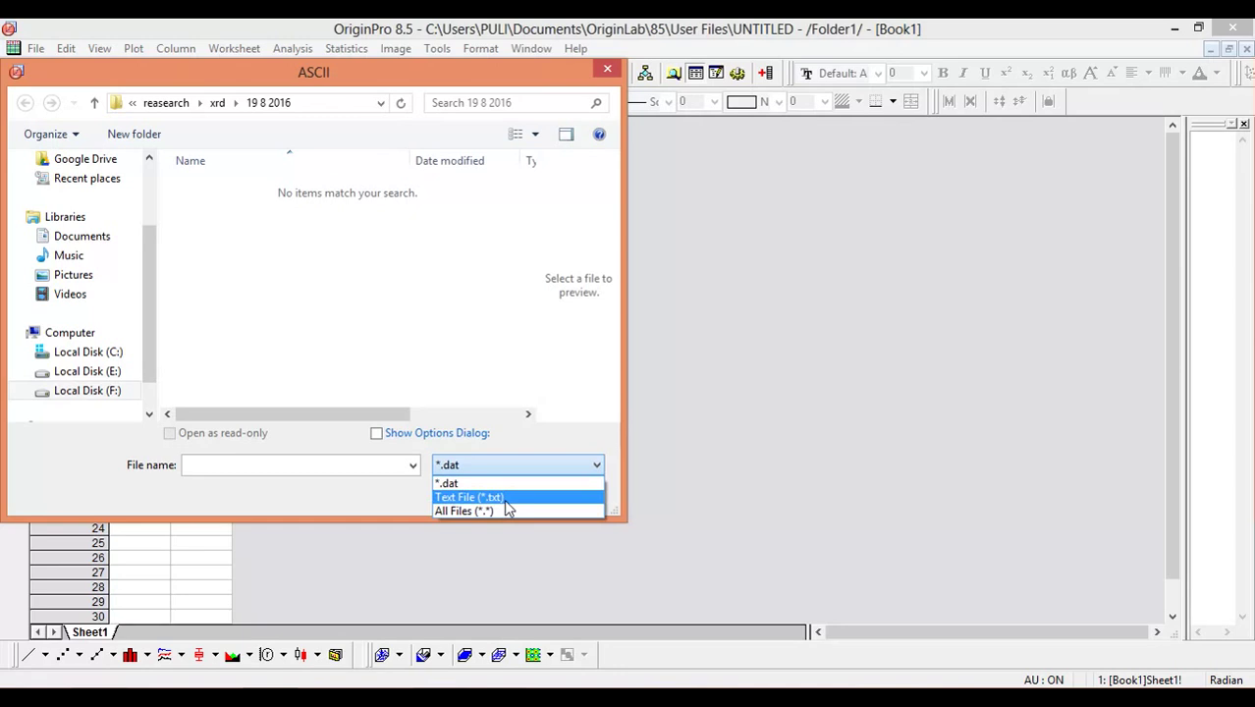
click(507, 498)
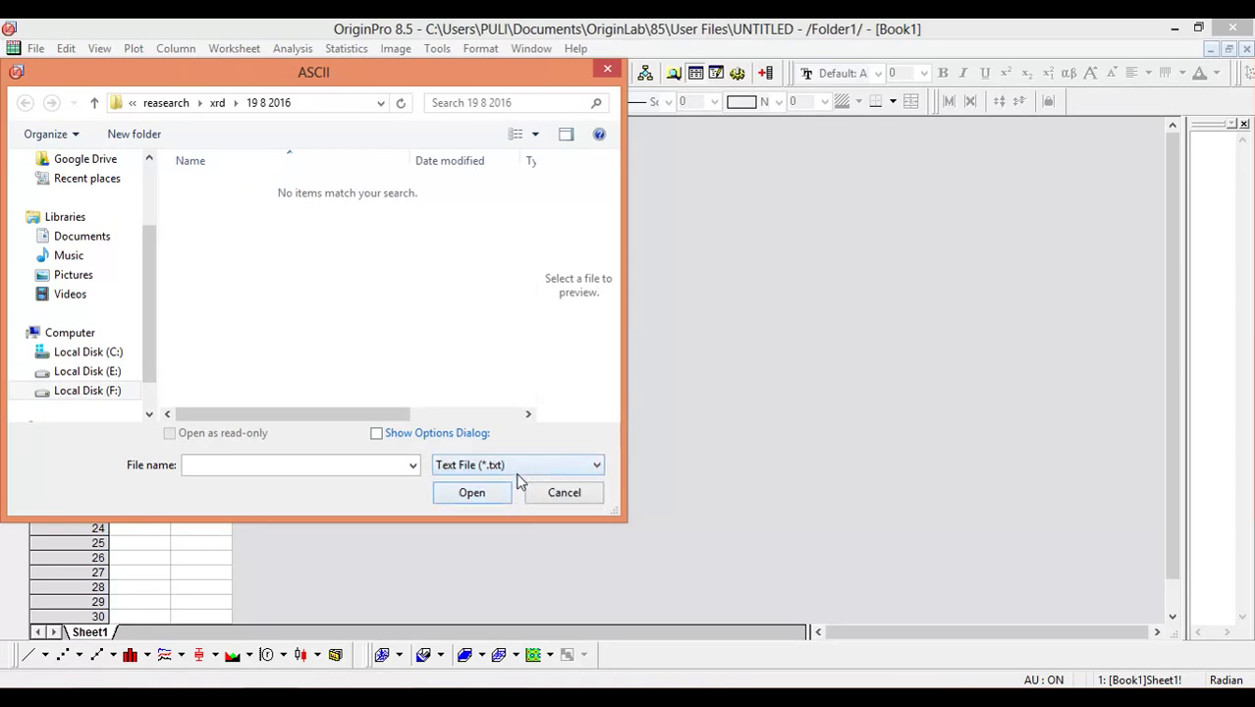
click(523, 473)
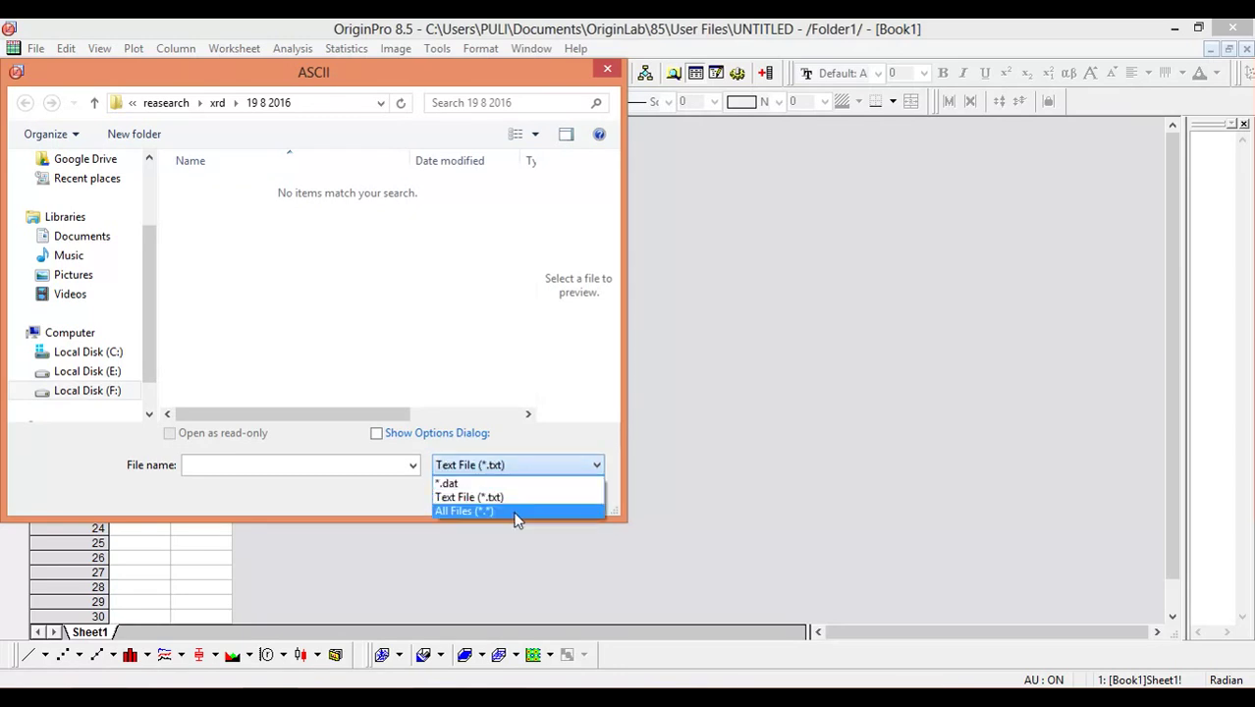
click(512, 512)
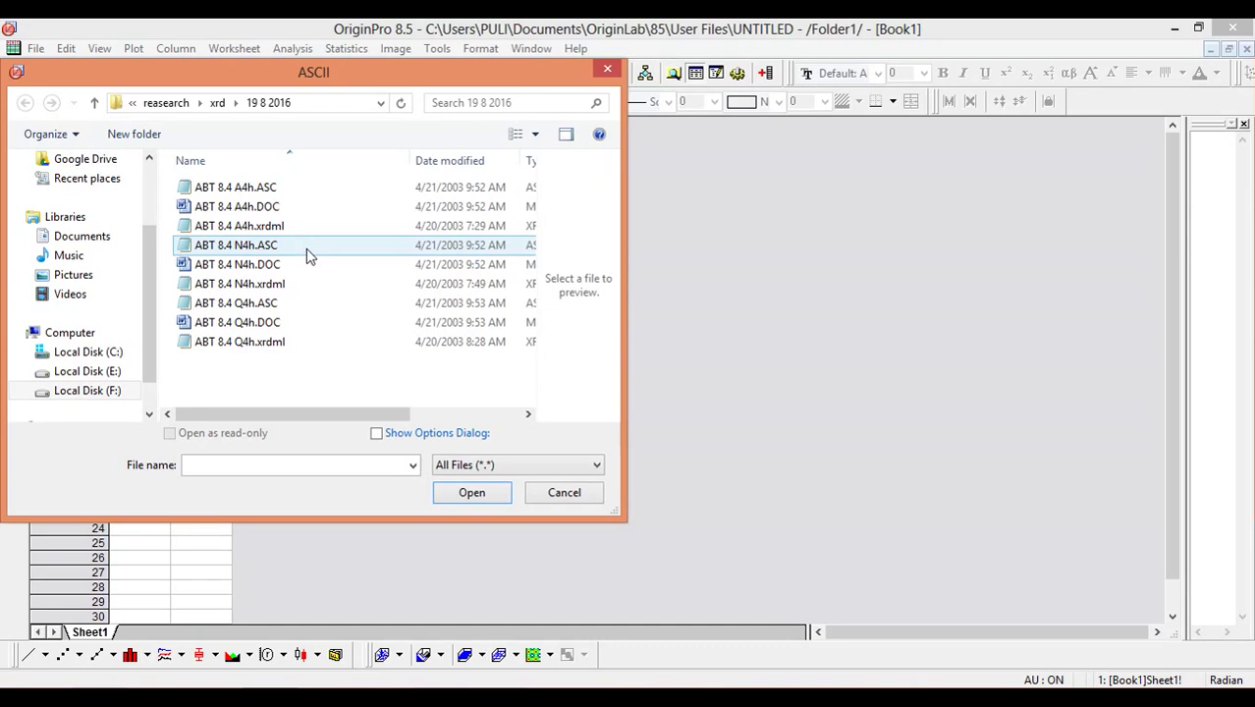
click(281, 192)
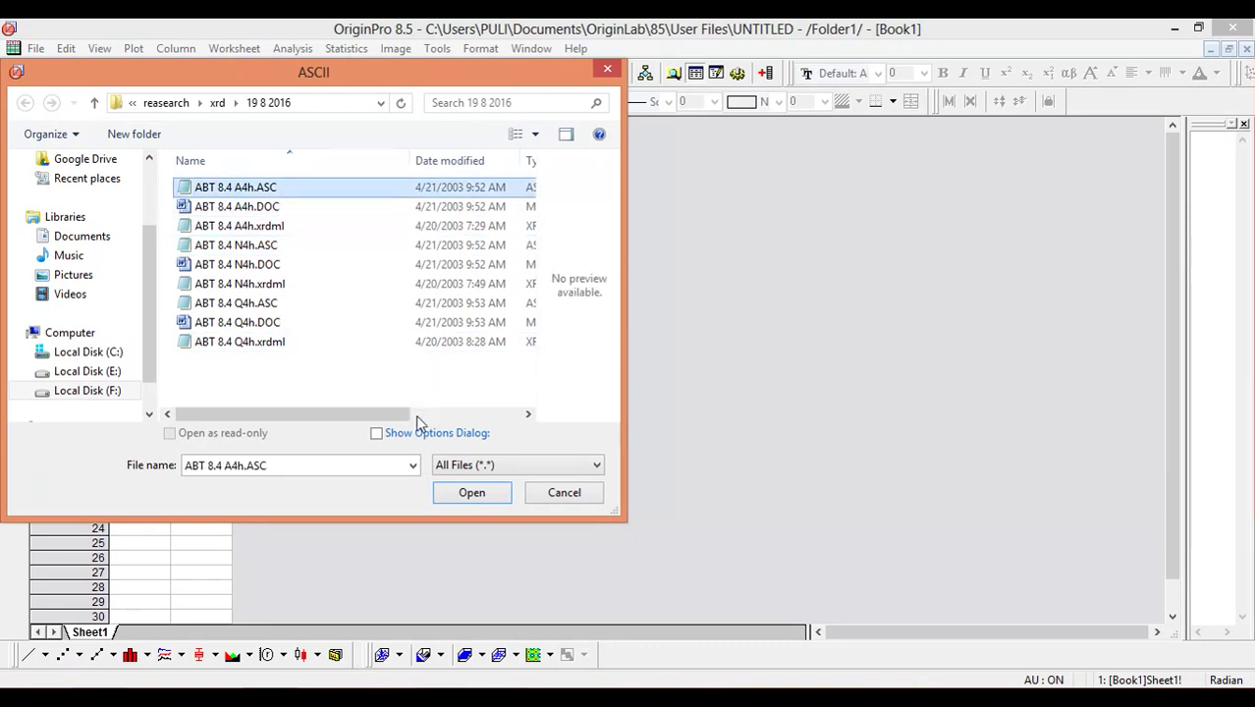
Import ABT 8.4 A4h.ASC into columns A(X) and B(Y), then begin a Multiple ASCII import.
click(456, 492)
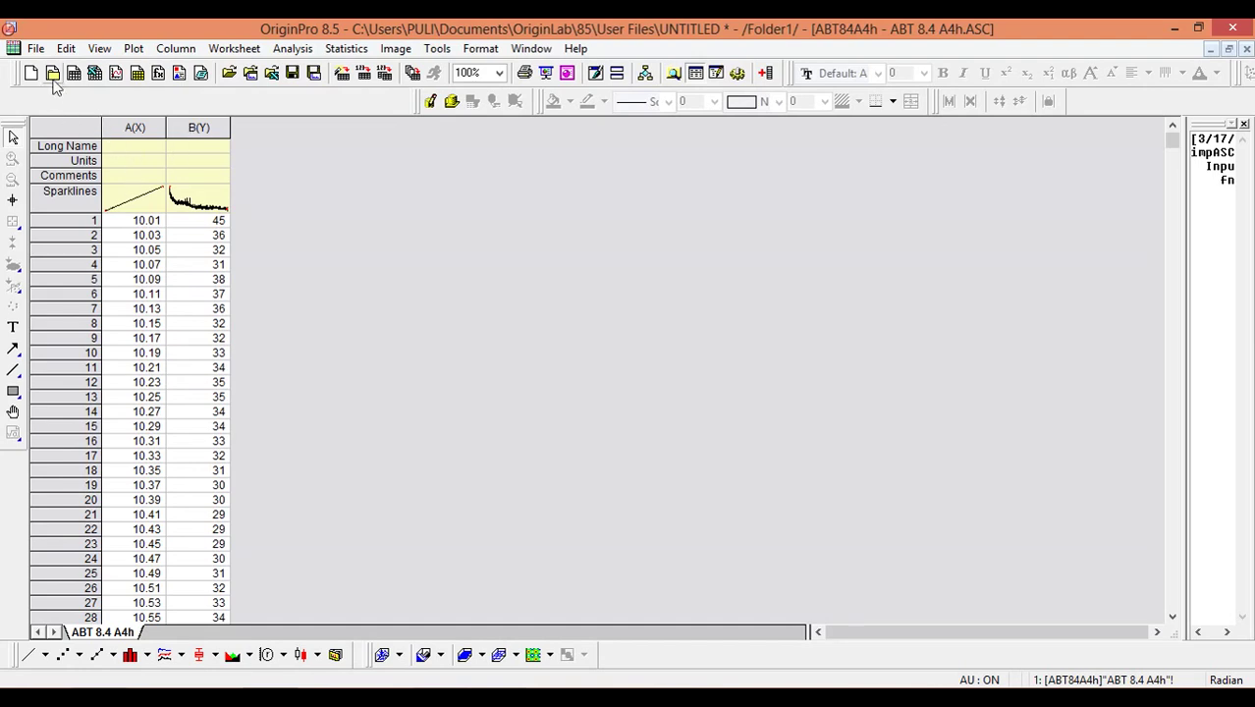
click(36, 49)
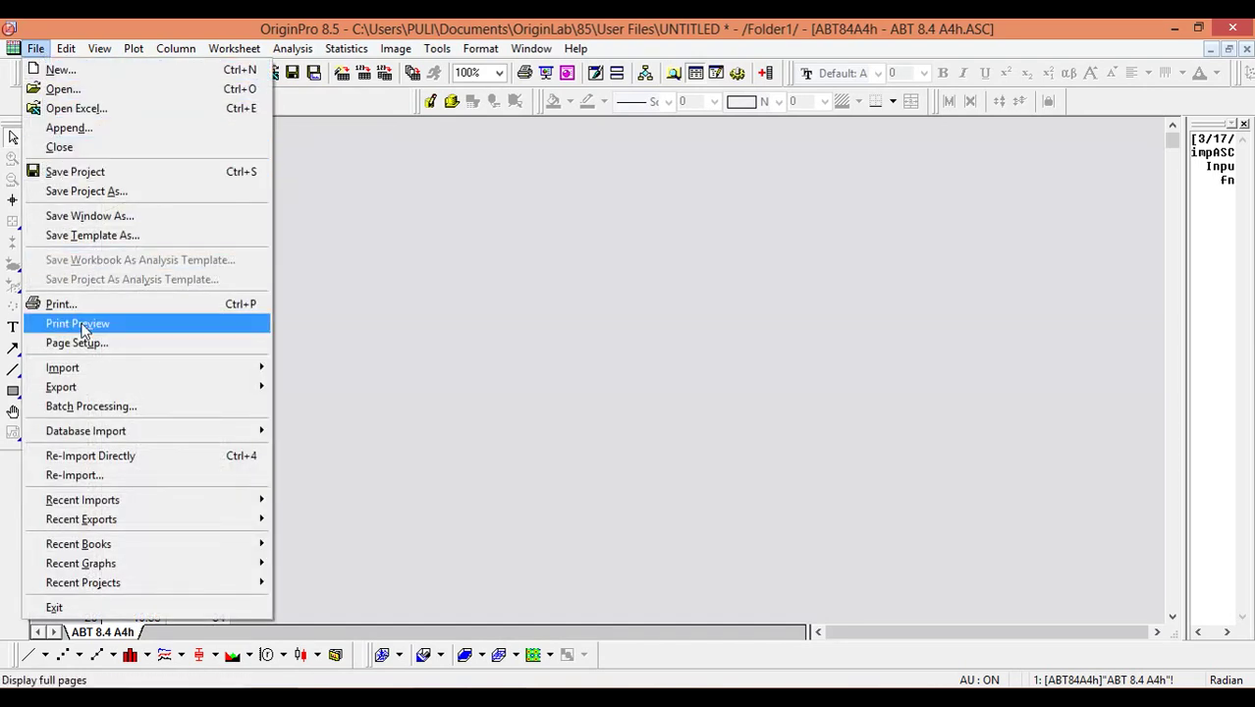
mouse_move(77, 369)
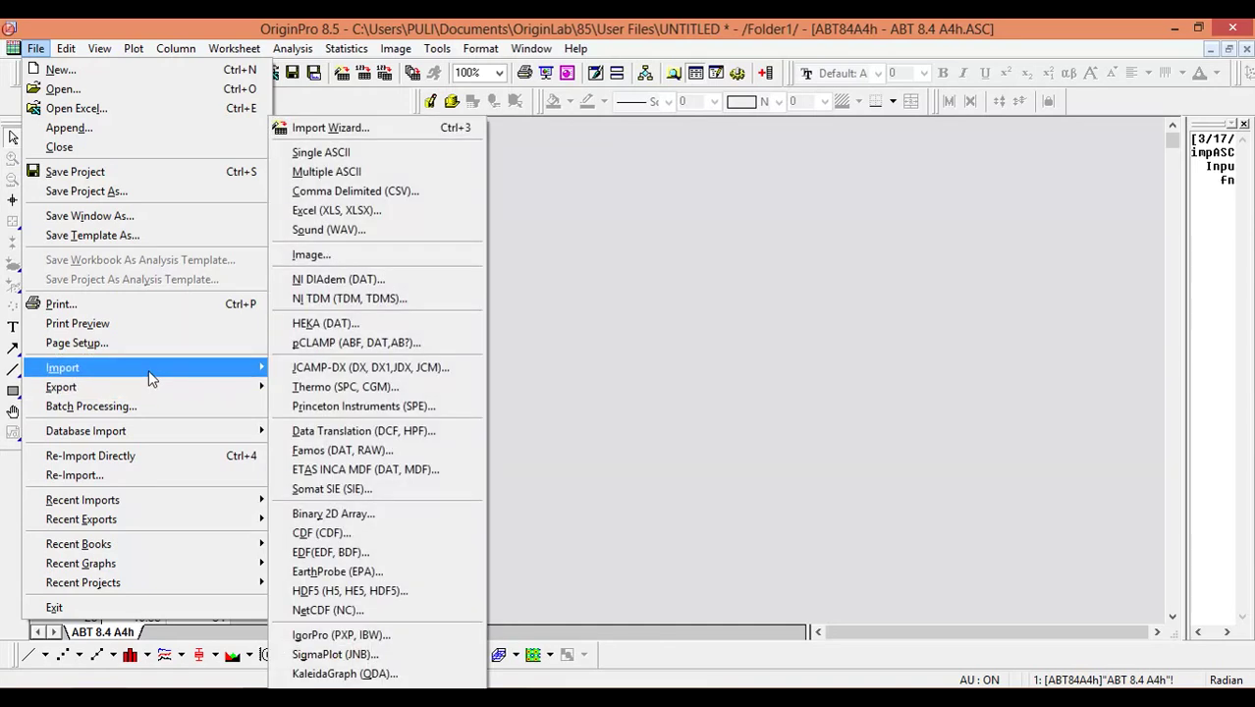
click(335, 177)
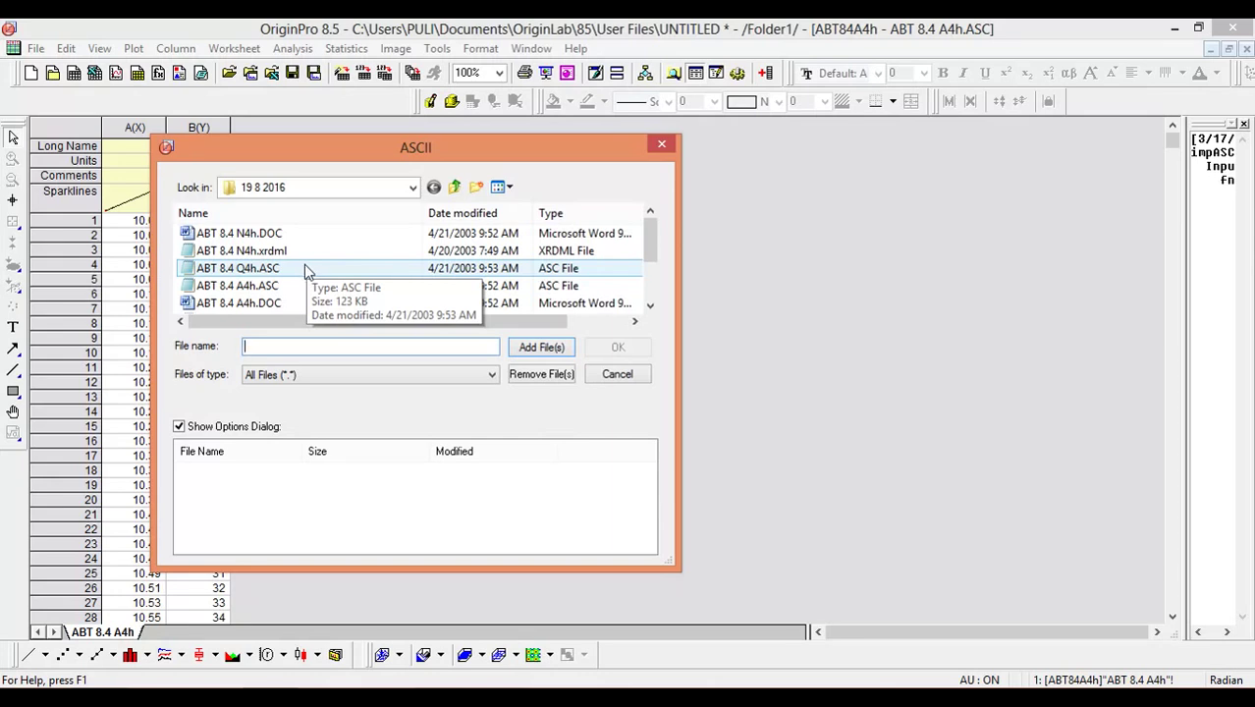
Add ABT 8.4 Q4h.ASC, A4h.ASC and N4h.ASC to the import queue and confirm.
click(304, 273)
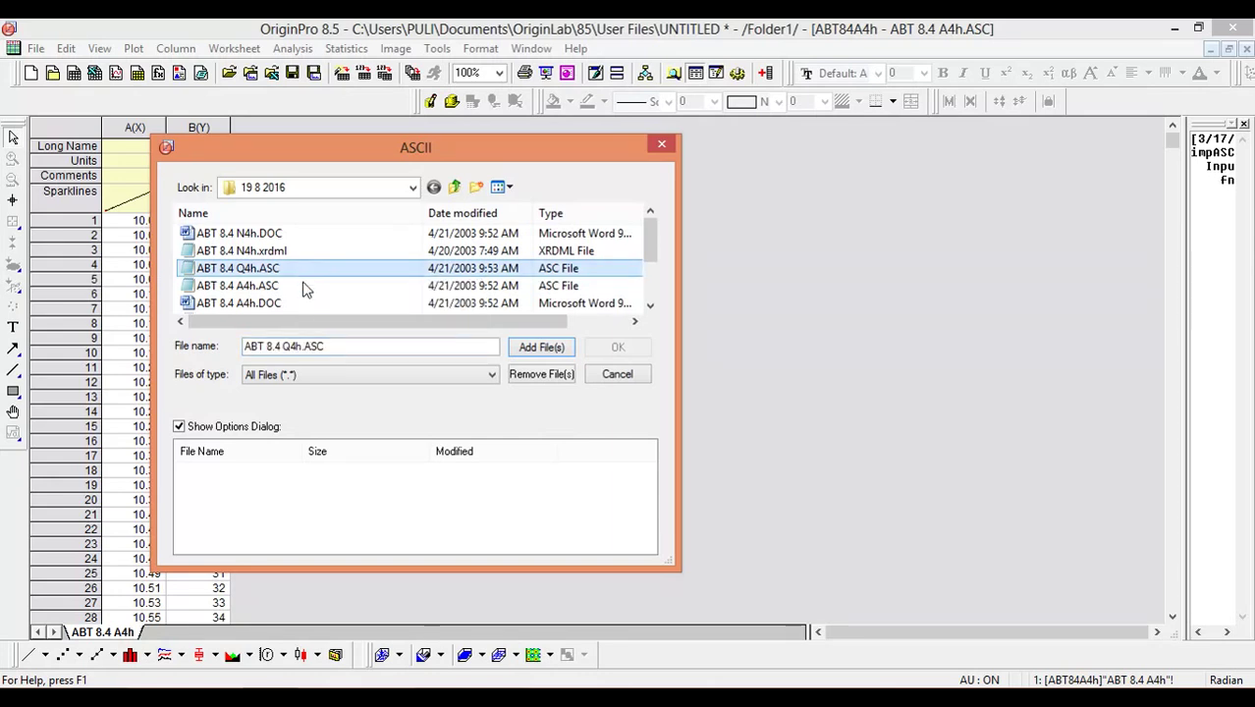
ctrl+click(304, 286)
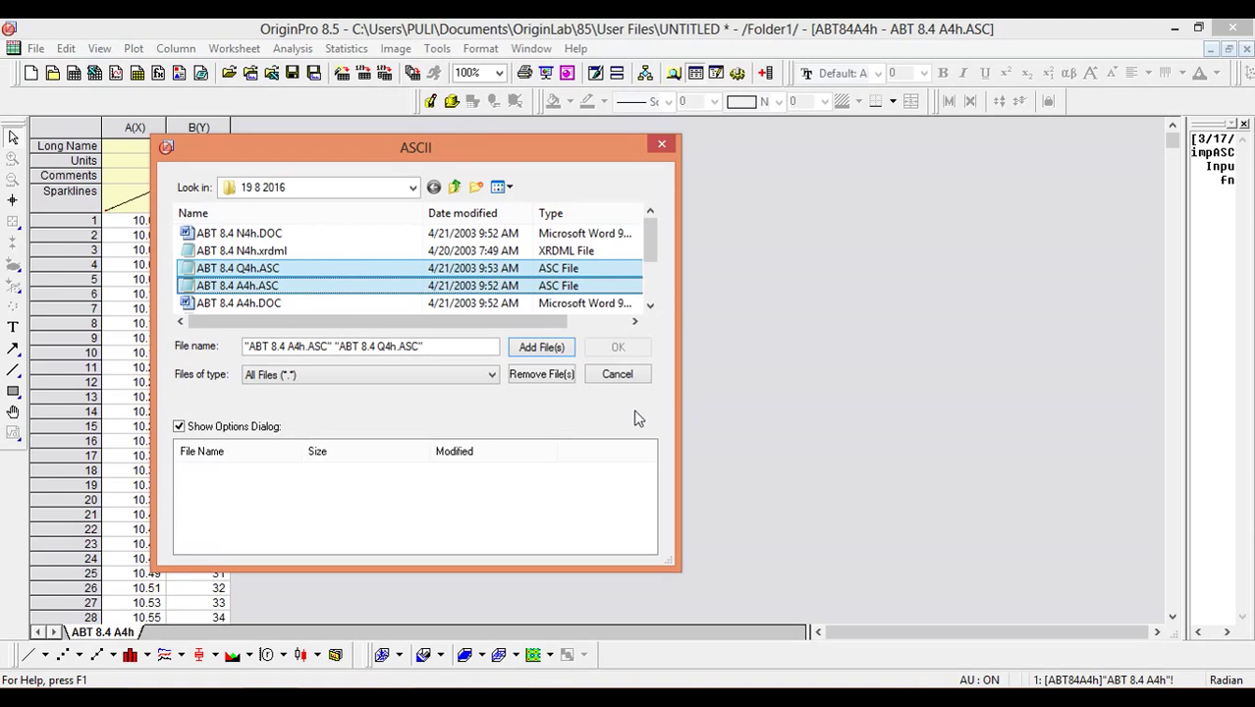
click(650, 306)
click(650, 306)
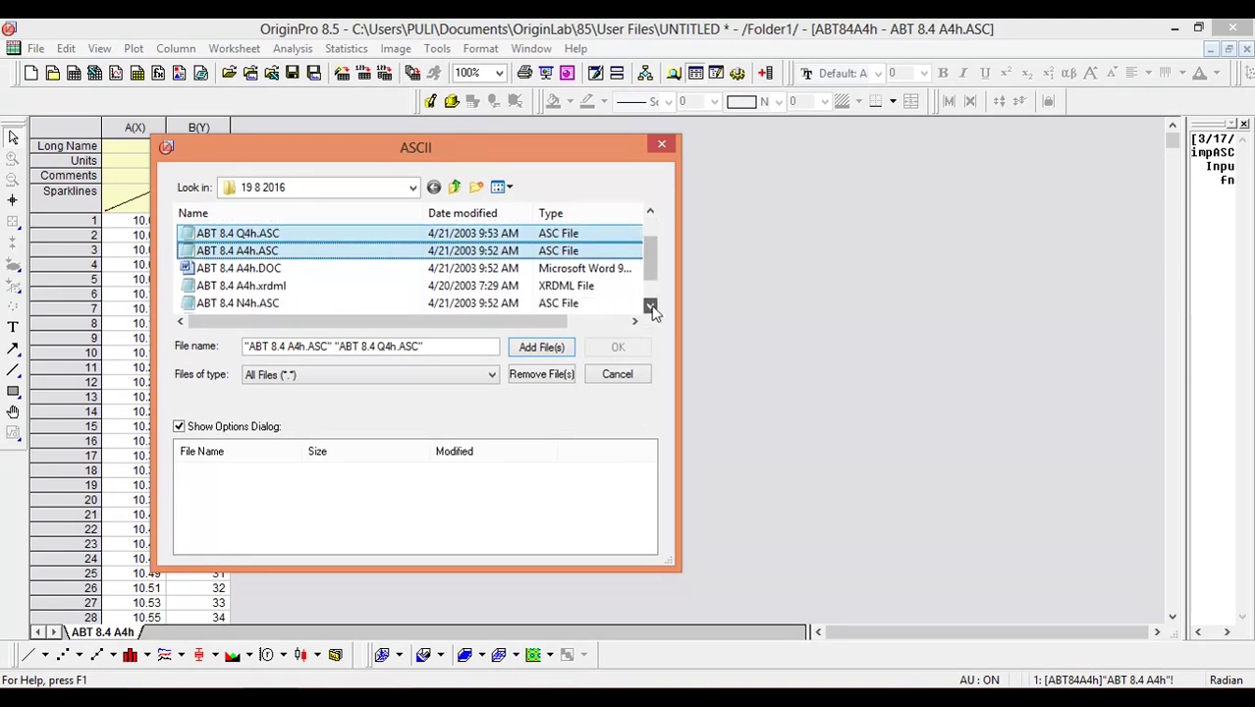
ctrl+click(344, 303)
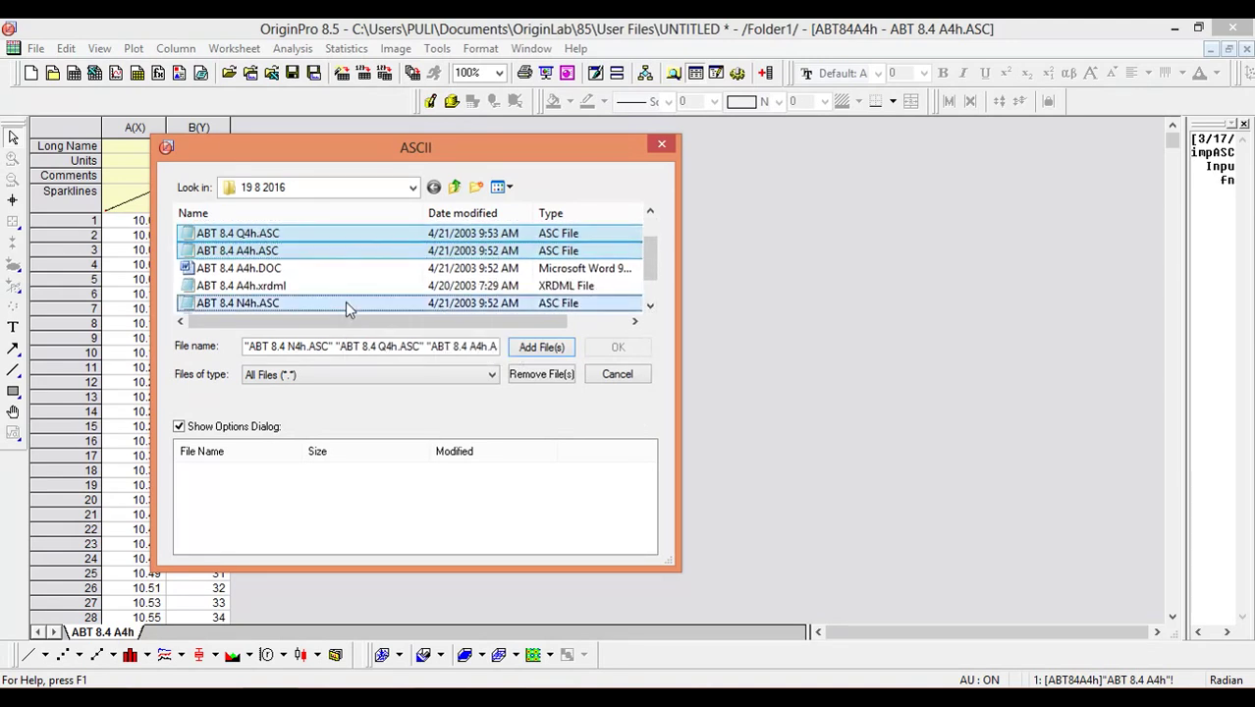
click(552, 350)
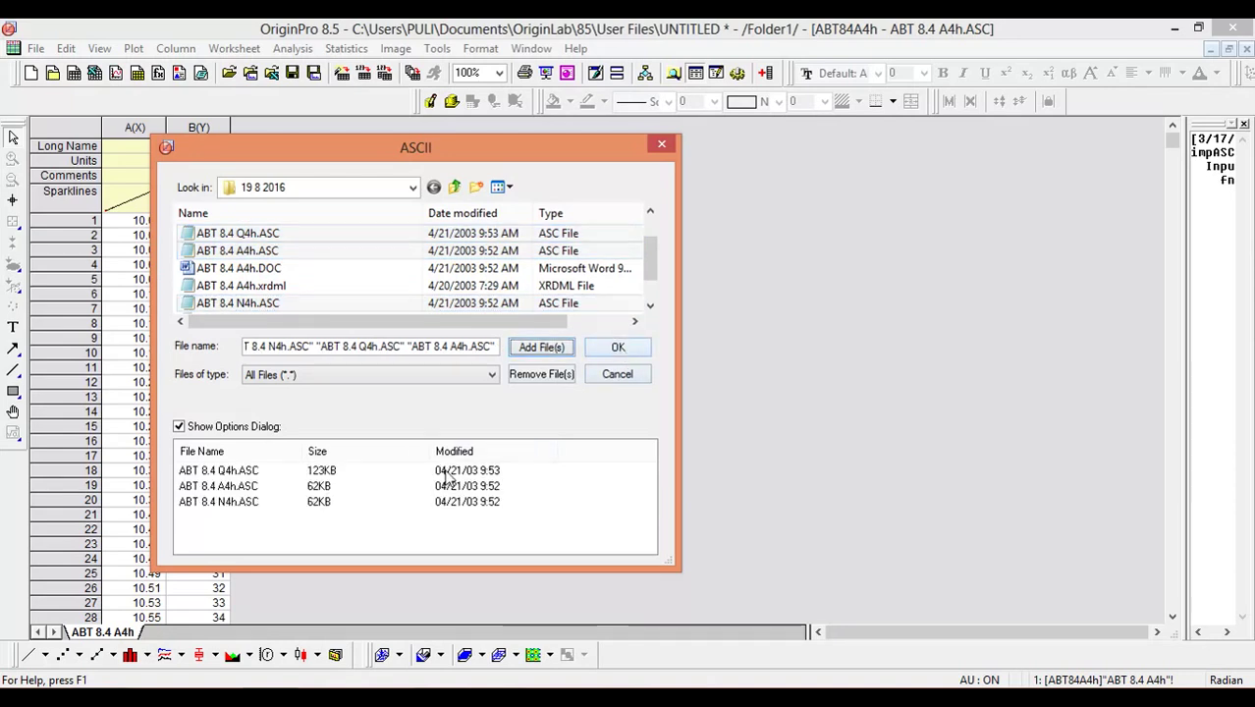
click(324, 473)
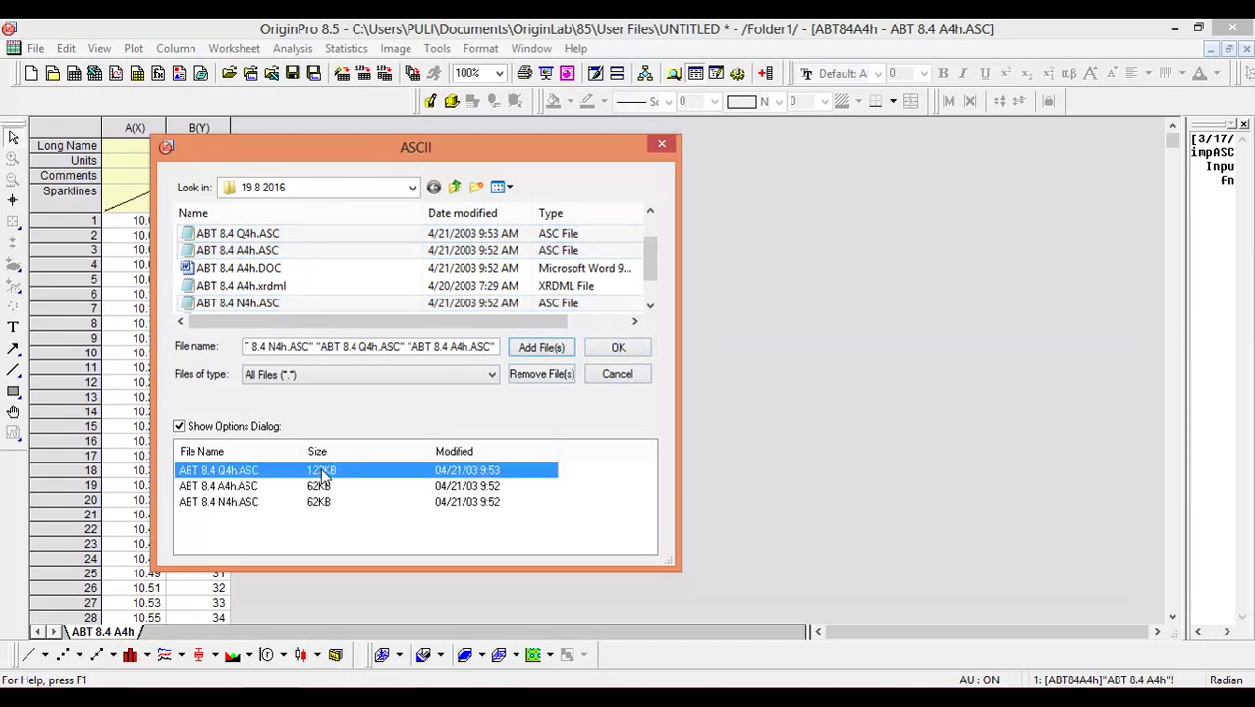
click(617, 350)
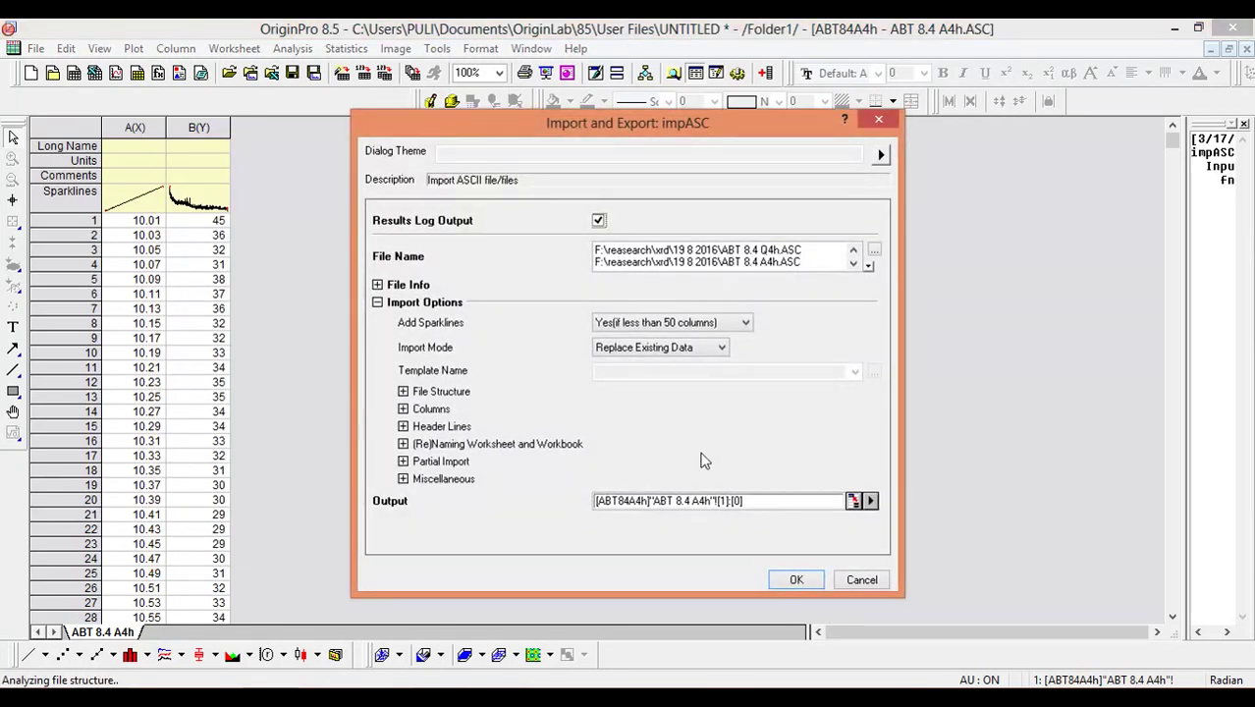
Set Import Mode to Start New Columns and import the three files into columns A–H.
click(722, 350)
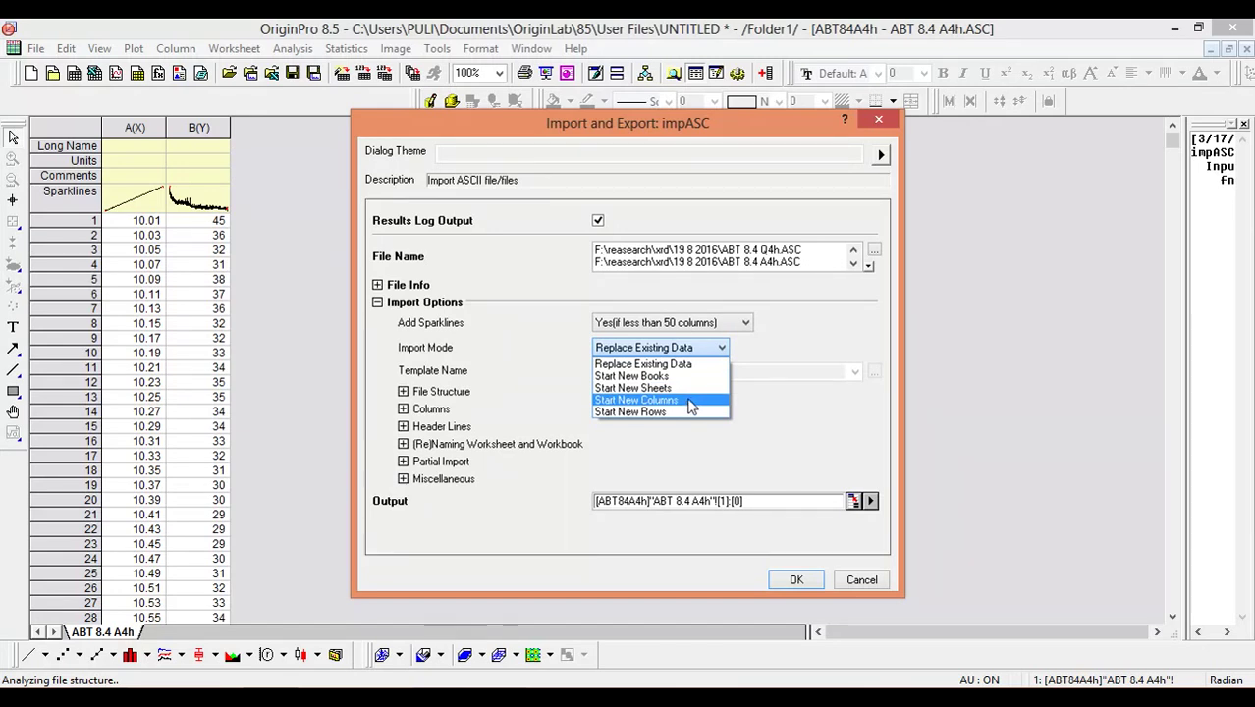
click(691, 401)
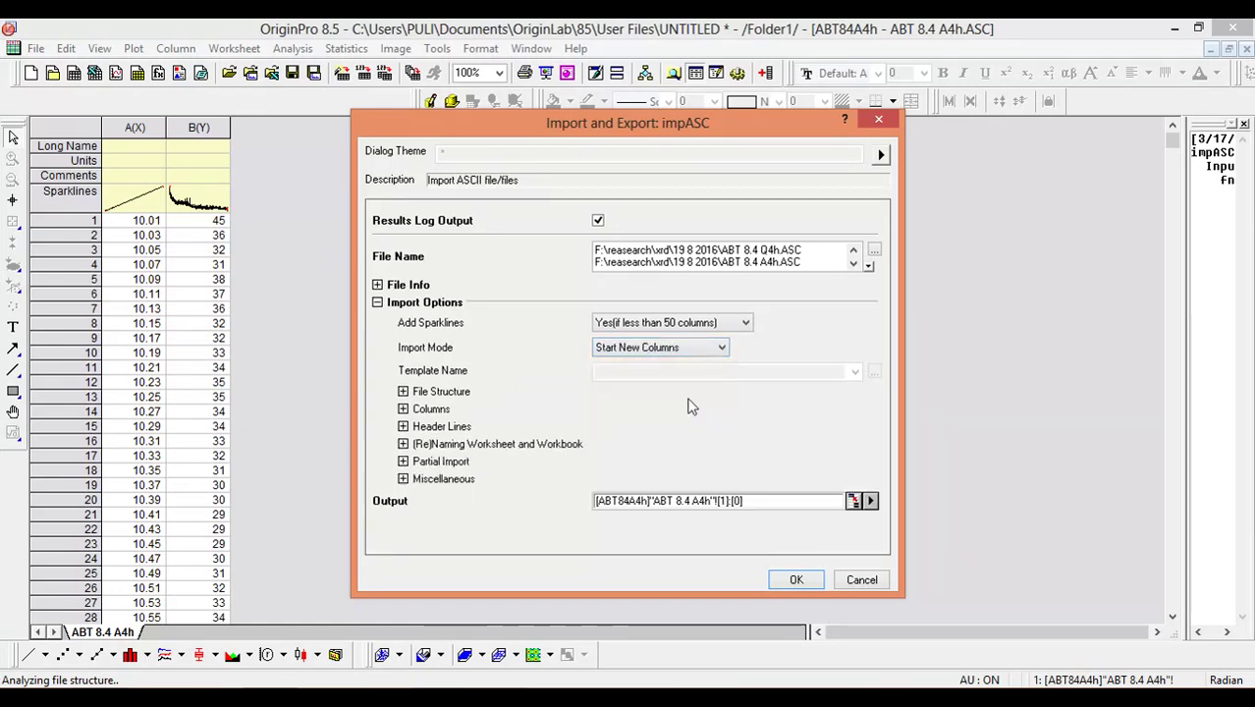
click(795, 579)
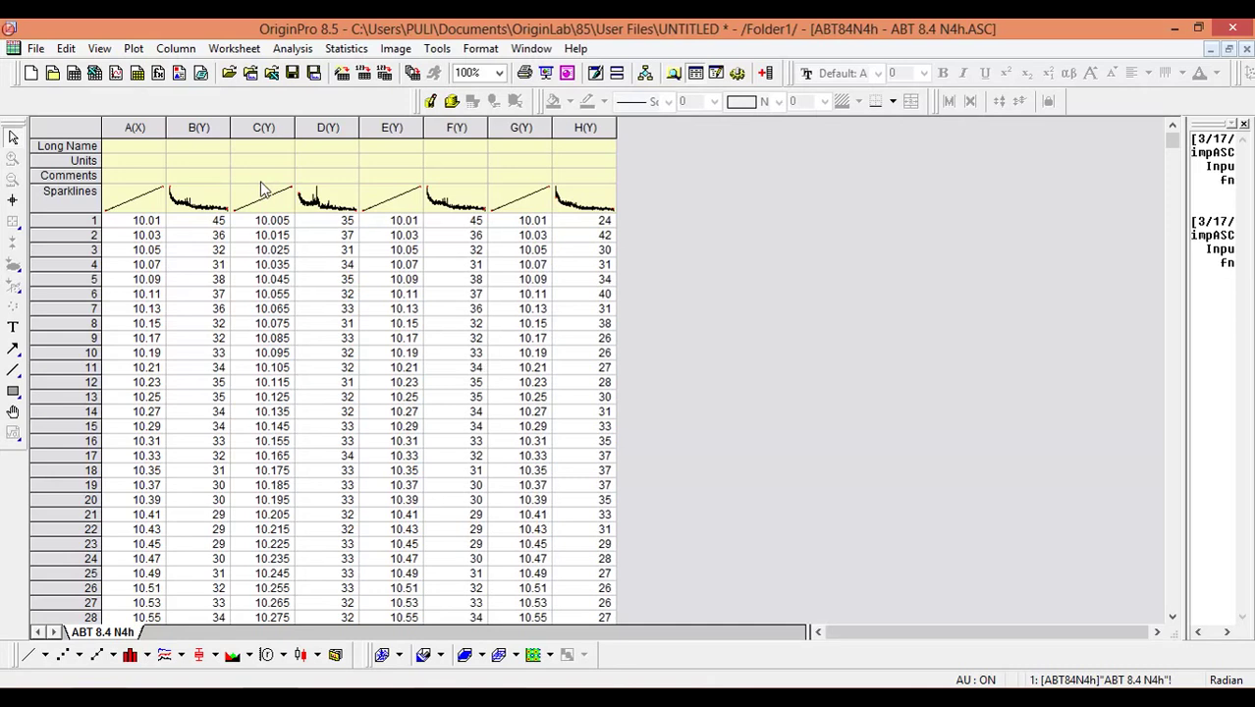
Delete worksheet columns A and B, leaving columns C through H.
drag(133, 128, 190, 135)
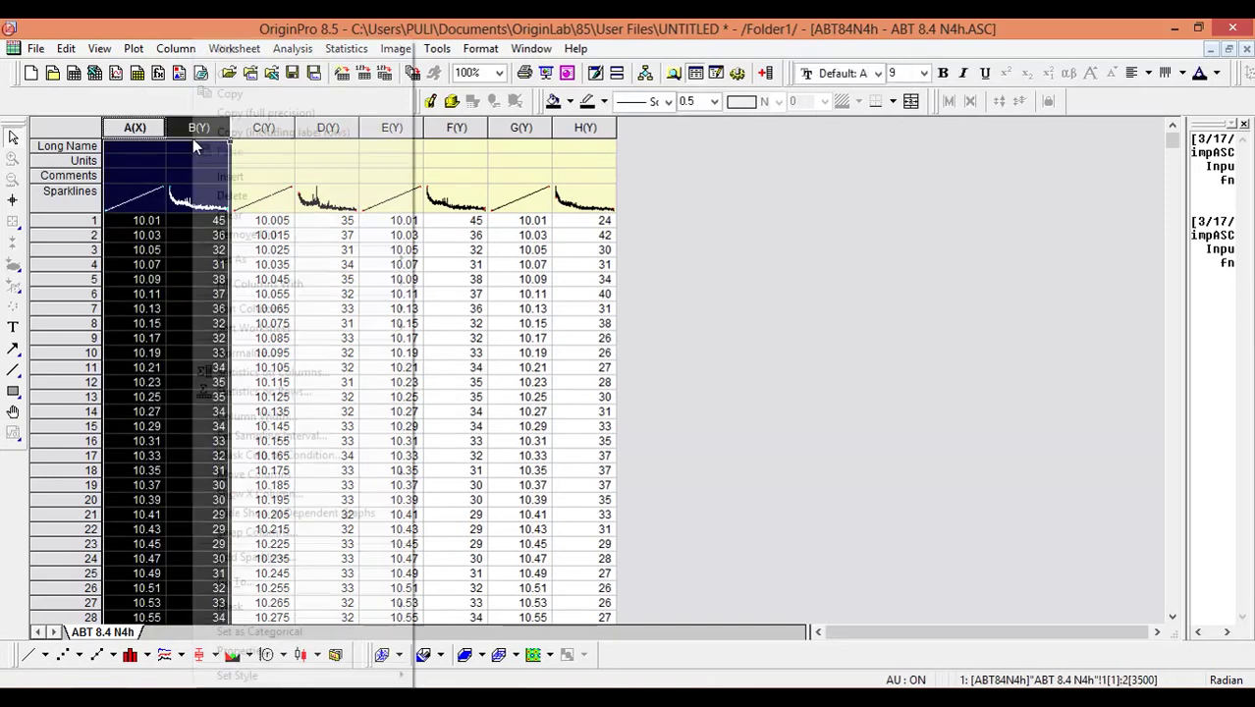
right_click(193, 139)
click(261, 199)
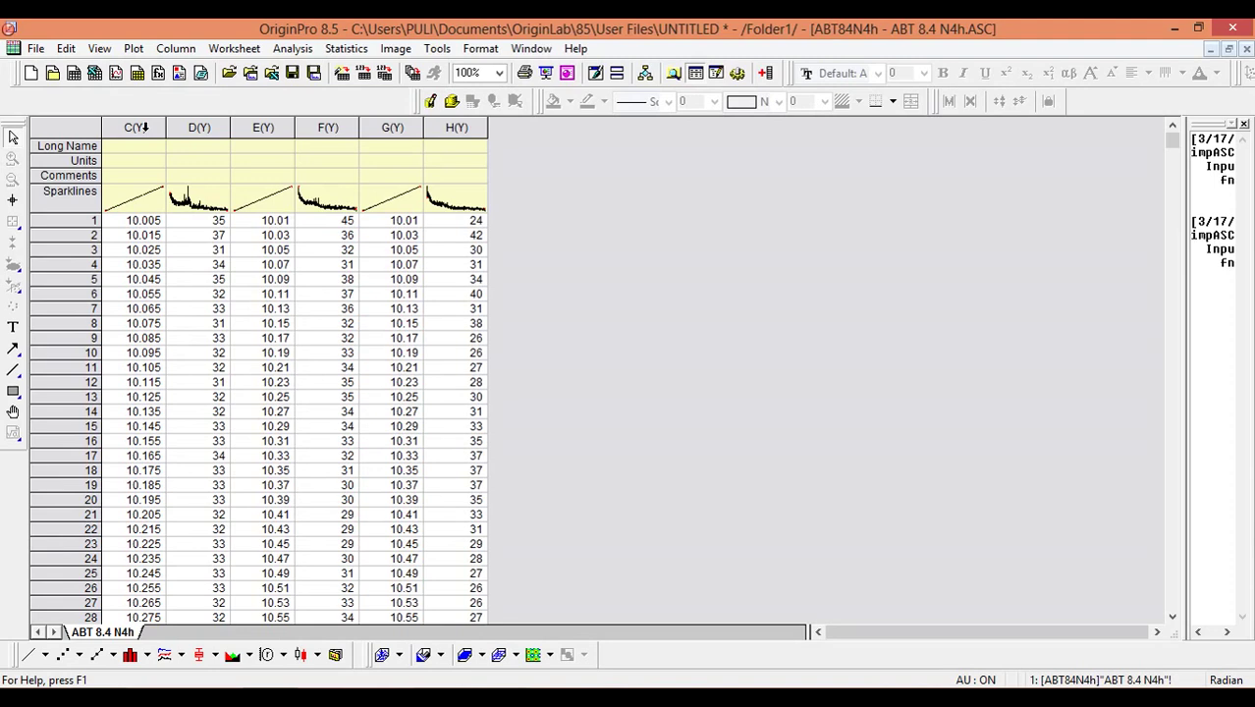
Set Plot Designation to X for columns C, E and G in Column Properties.
click(138, 128)
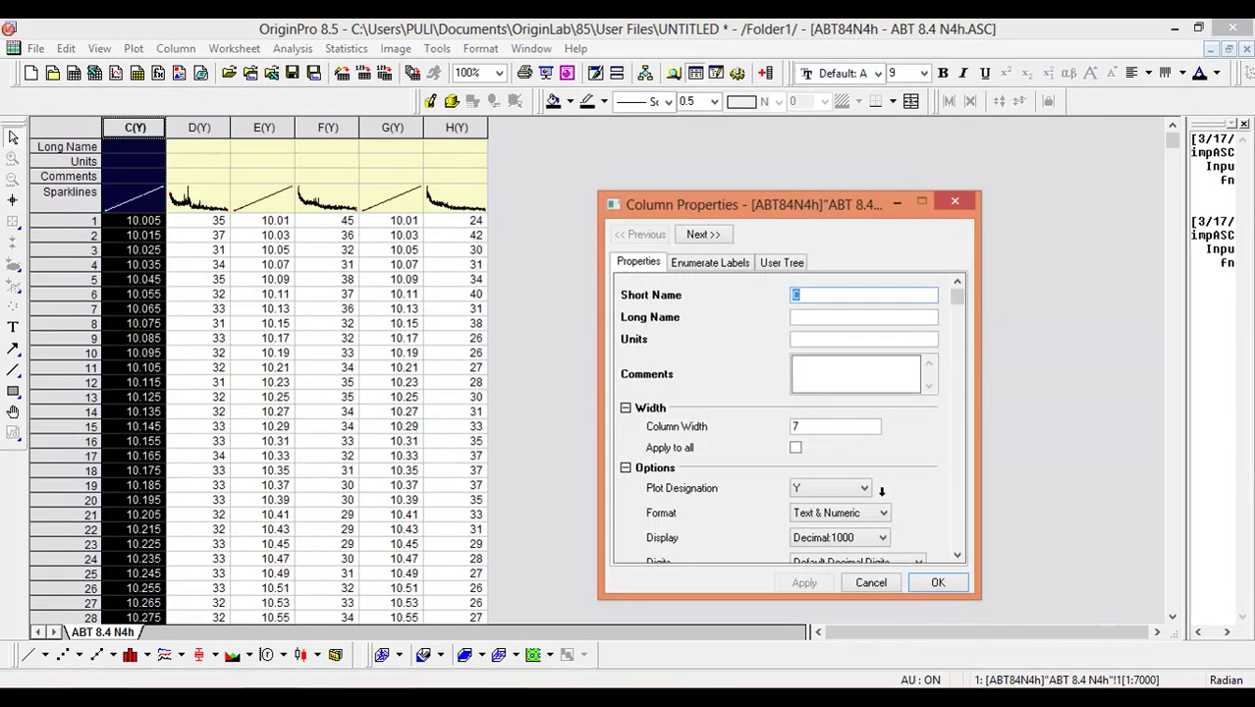
click(864, 489)
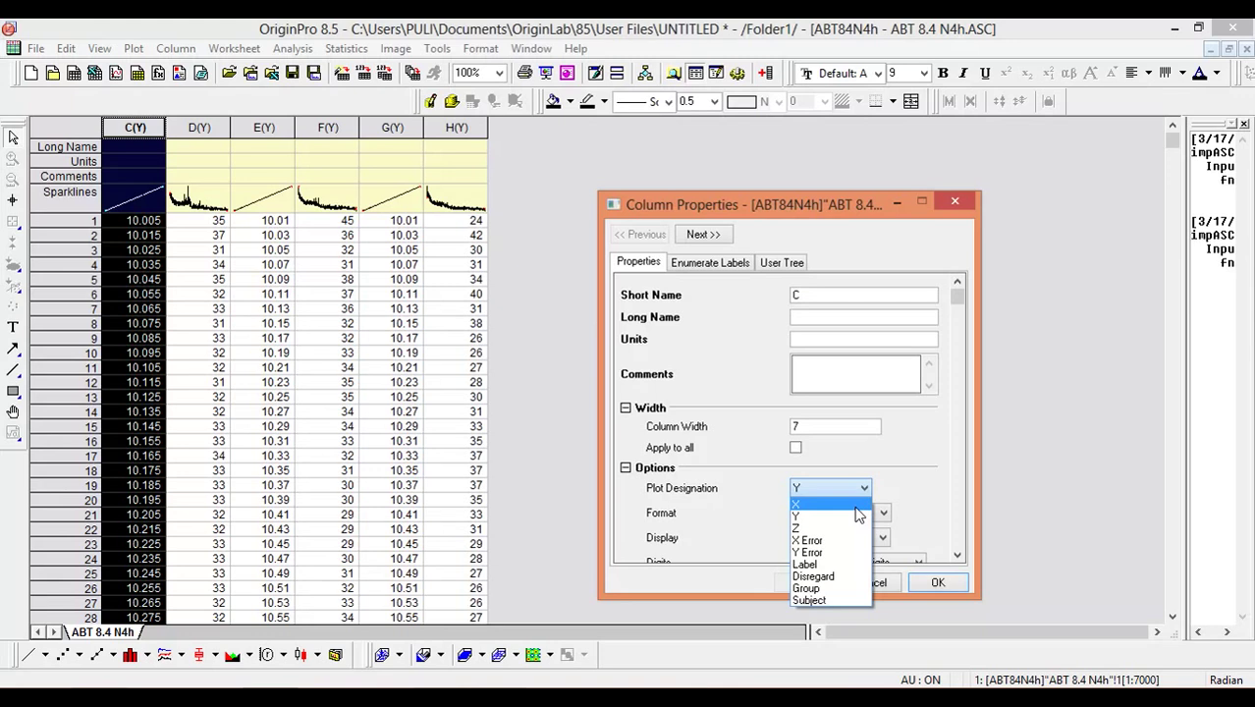
click(856, 506)
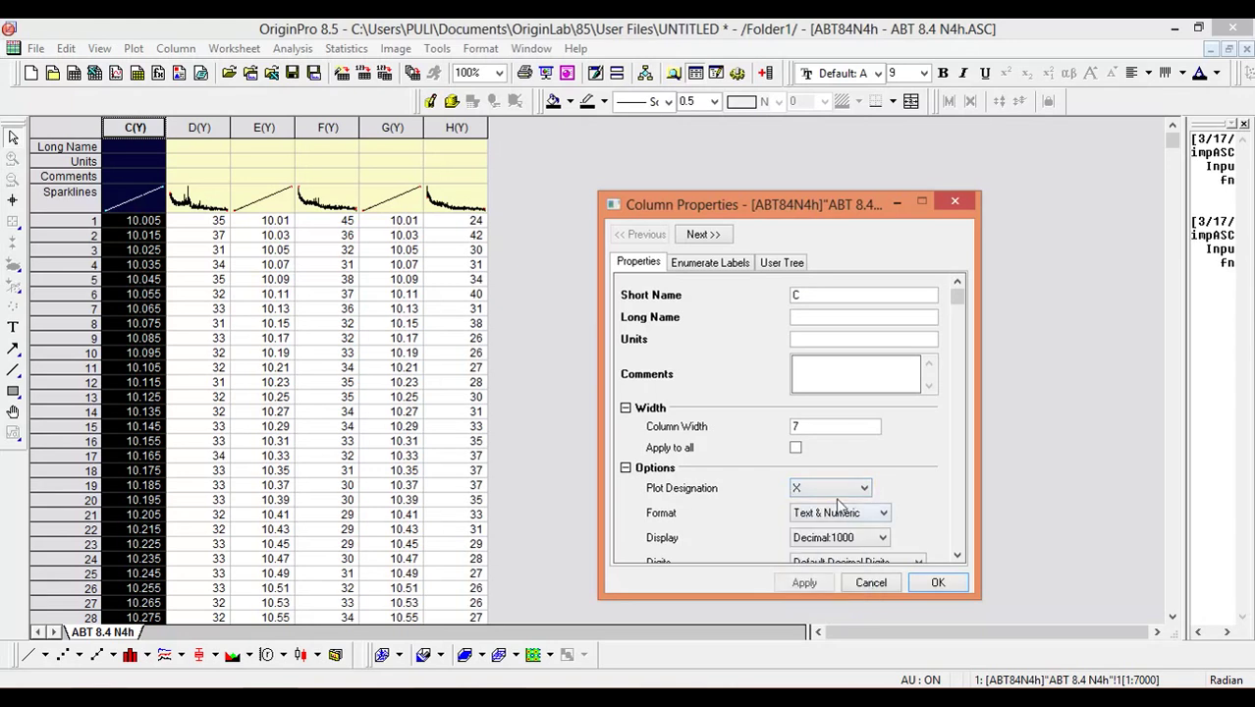
click(264, 128)
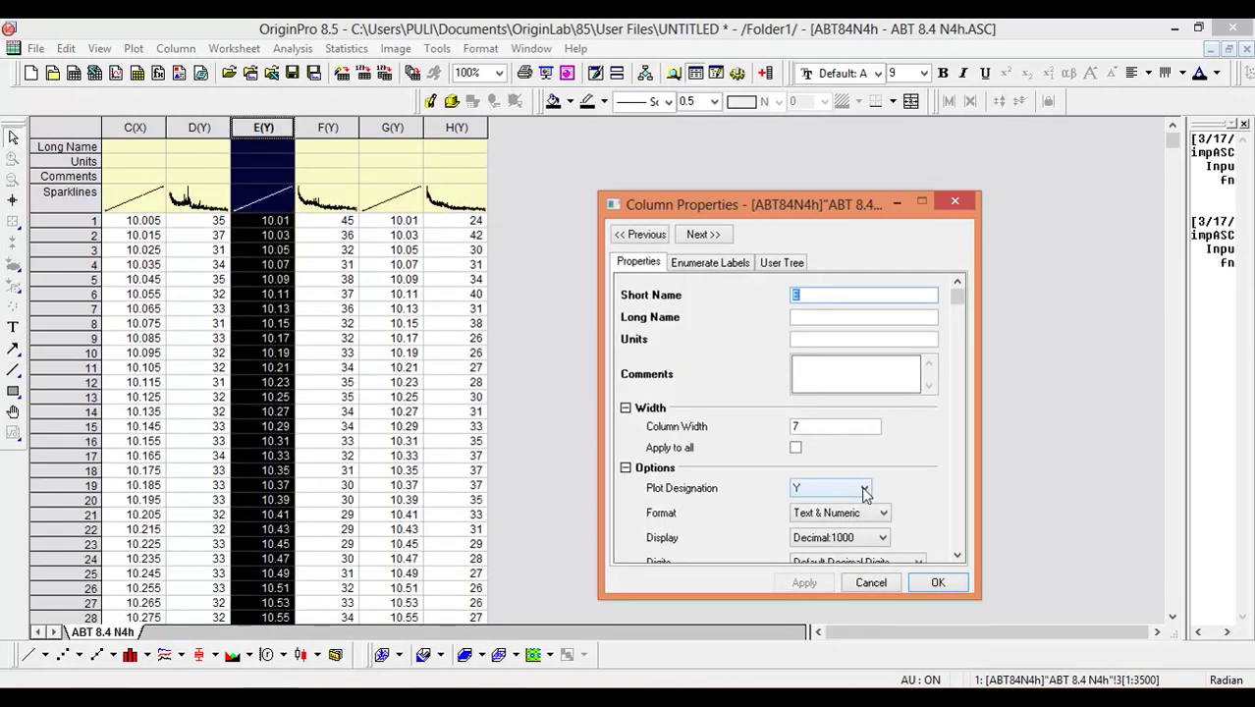
click(864, 489)
click(854, 504)
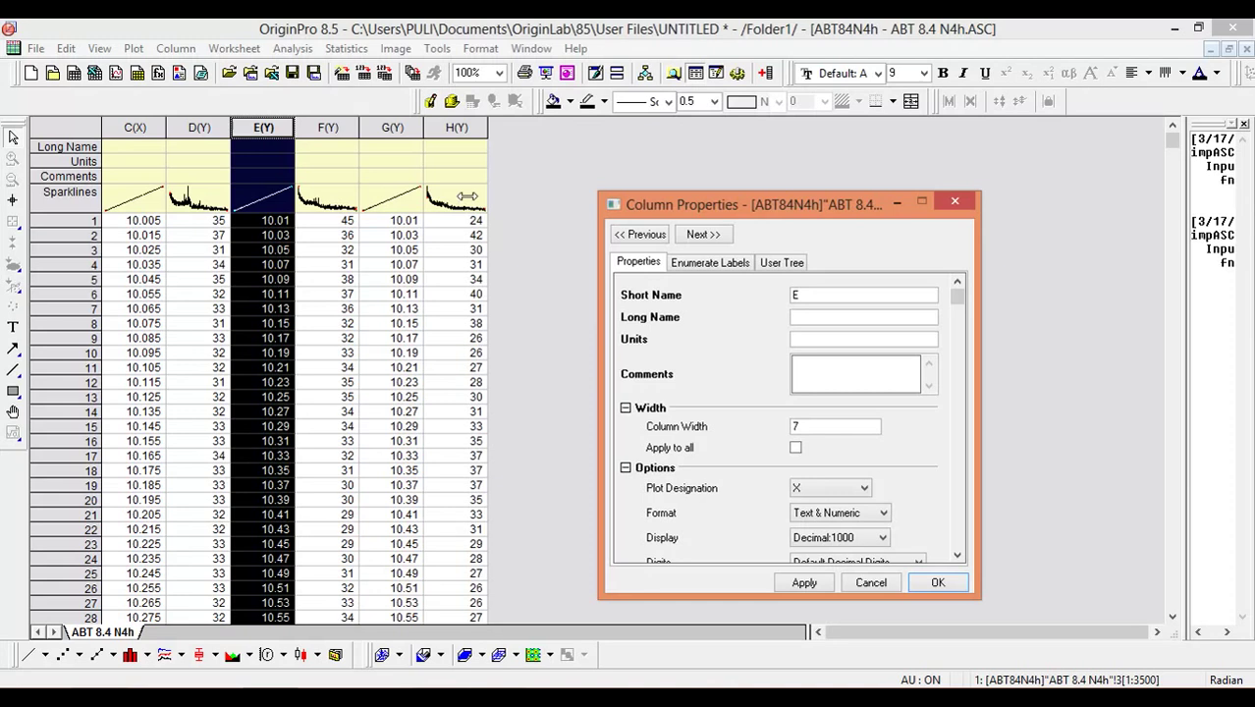
click(392, 128)
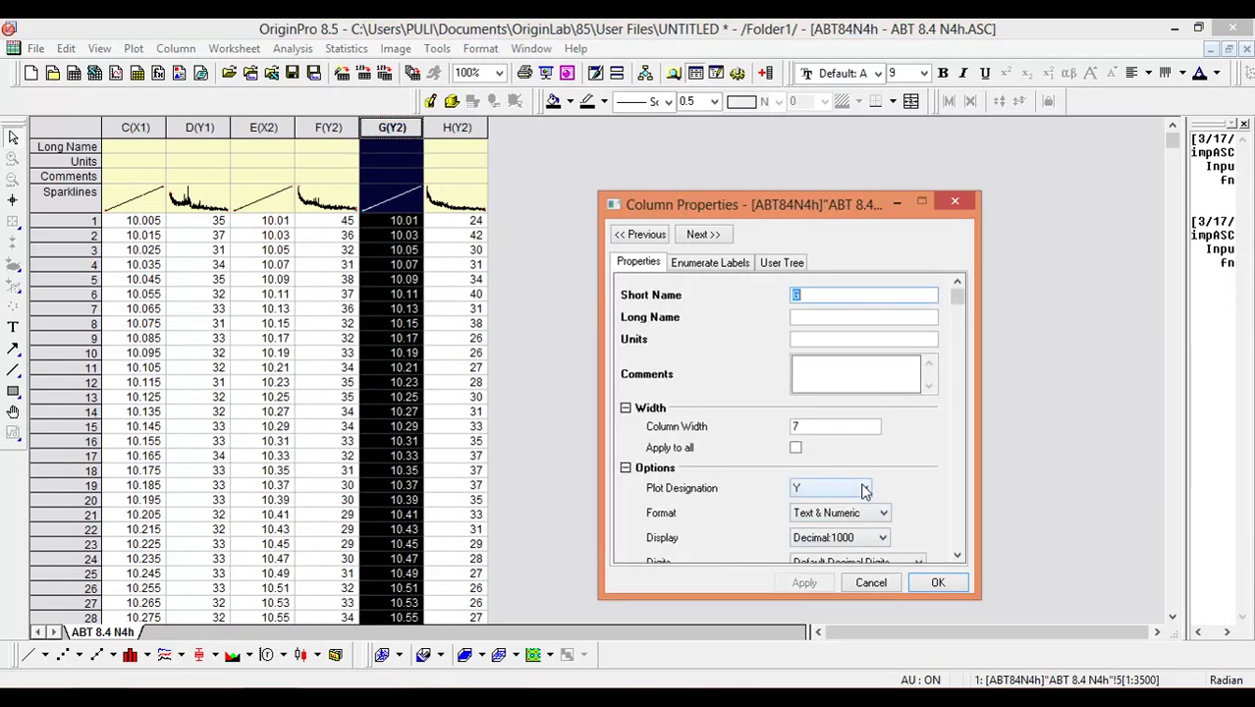
click(864, 490)
click(855, 505)
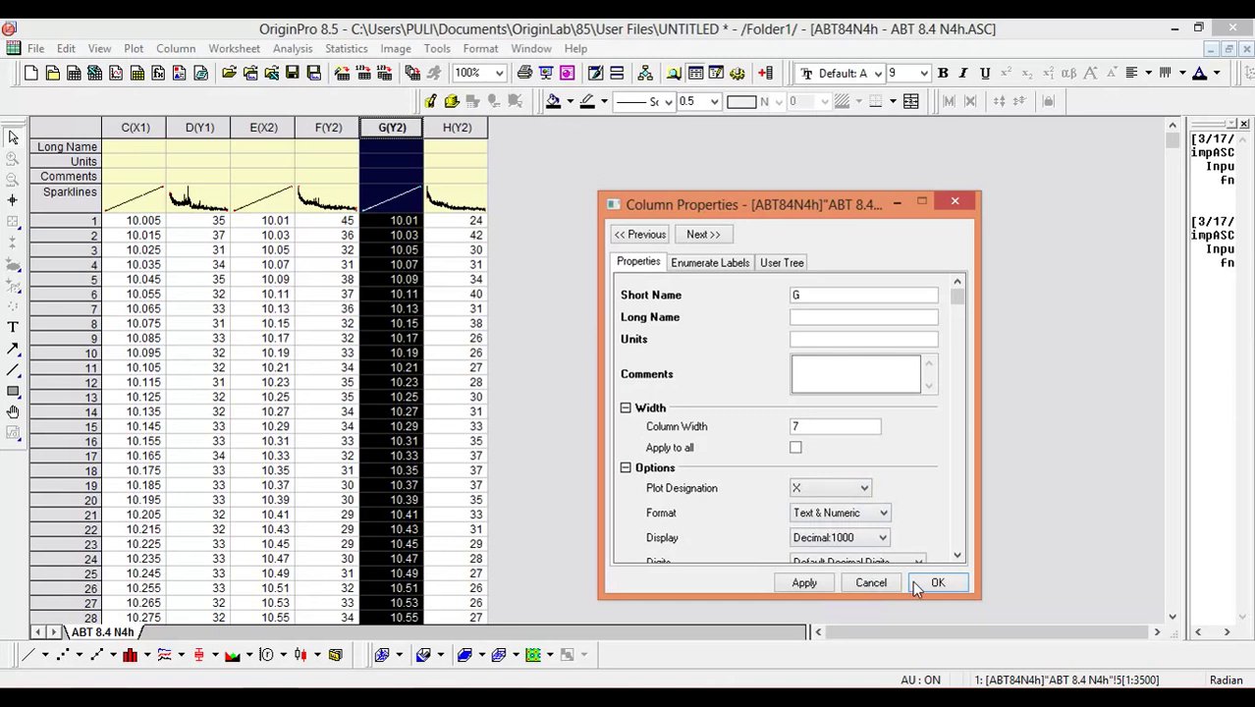
click(936, 582)
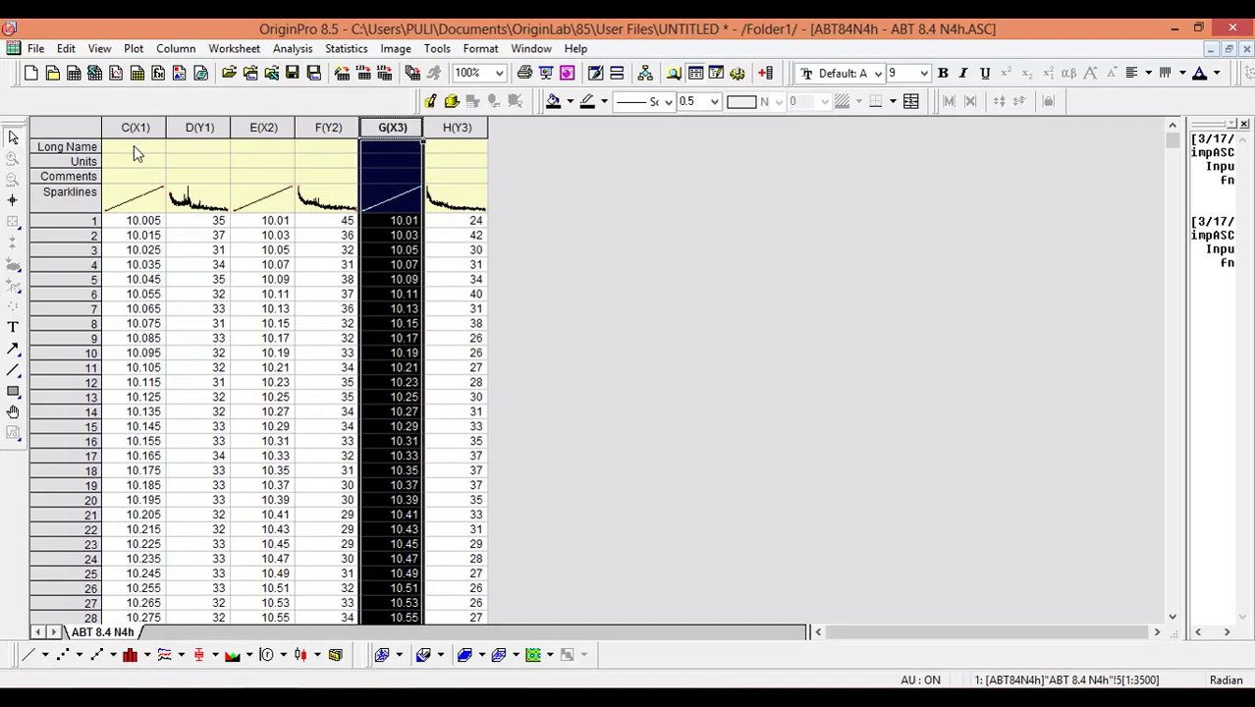
In a new project, select abt8.3.txt from the first series folder for Single ASCII import.
click(30, 73)
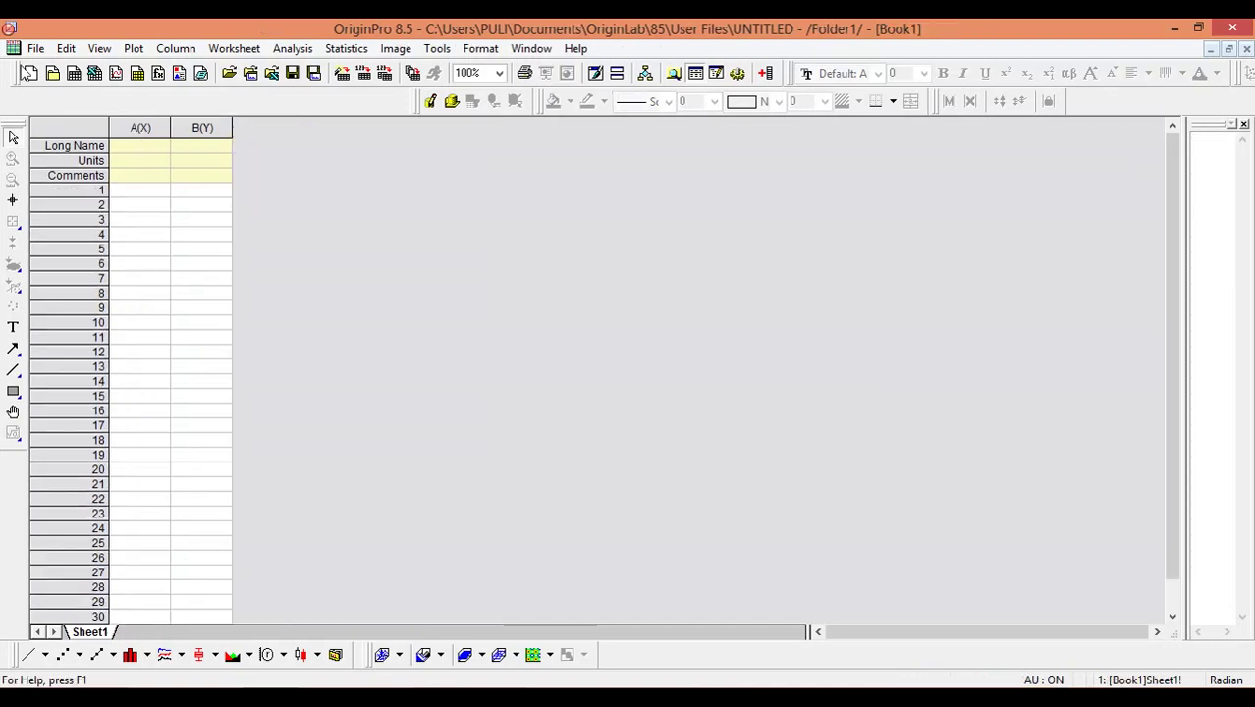
click(35, 49)
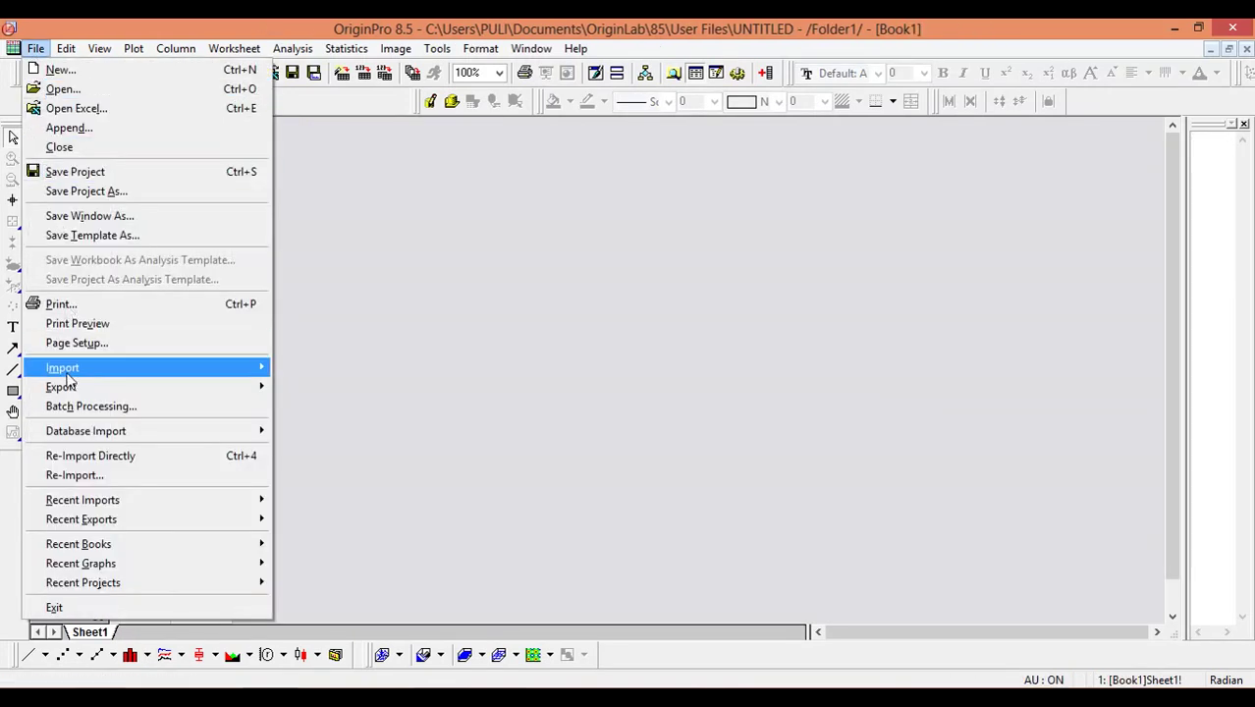
mouse_move(77, 372)
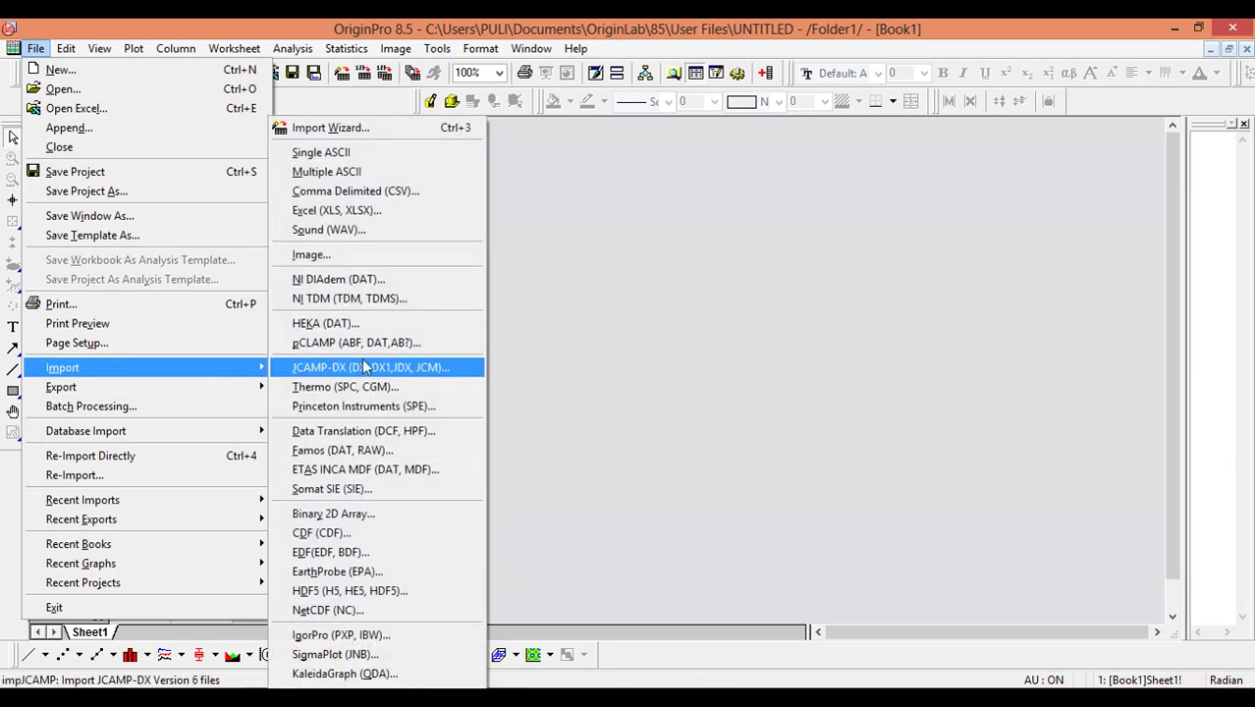
click(418, 154)
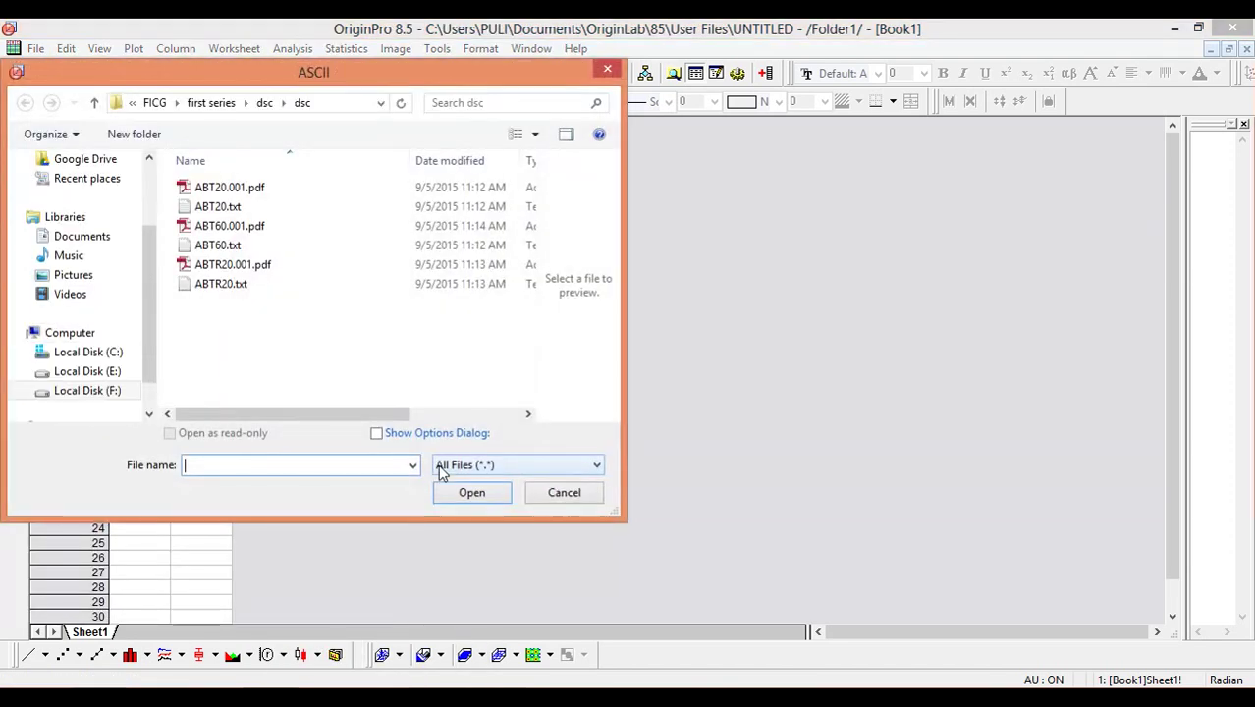
click(231, 102)
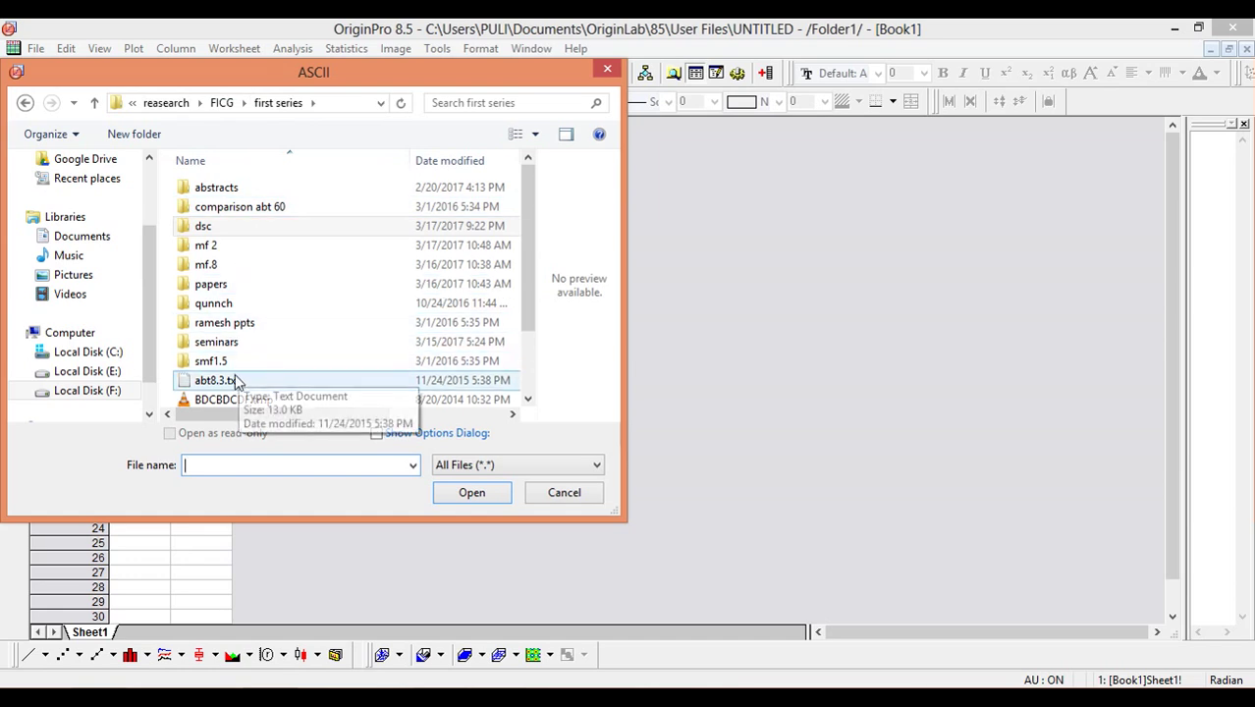
click(225, 384)
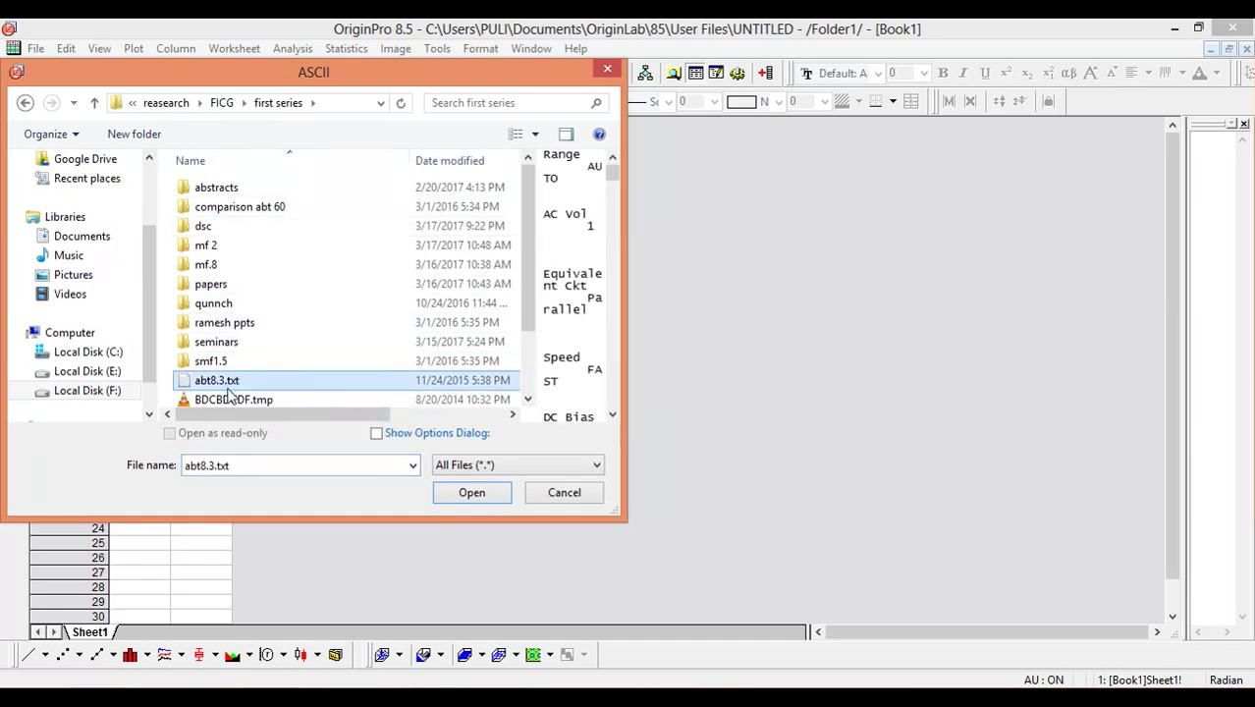
Import abt8.3.txt and scroll through its 46 rows, 50 Hz to 5E6 Hz.
click(473, 494)
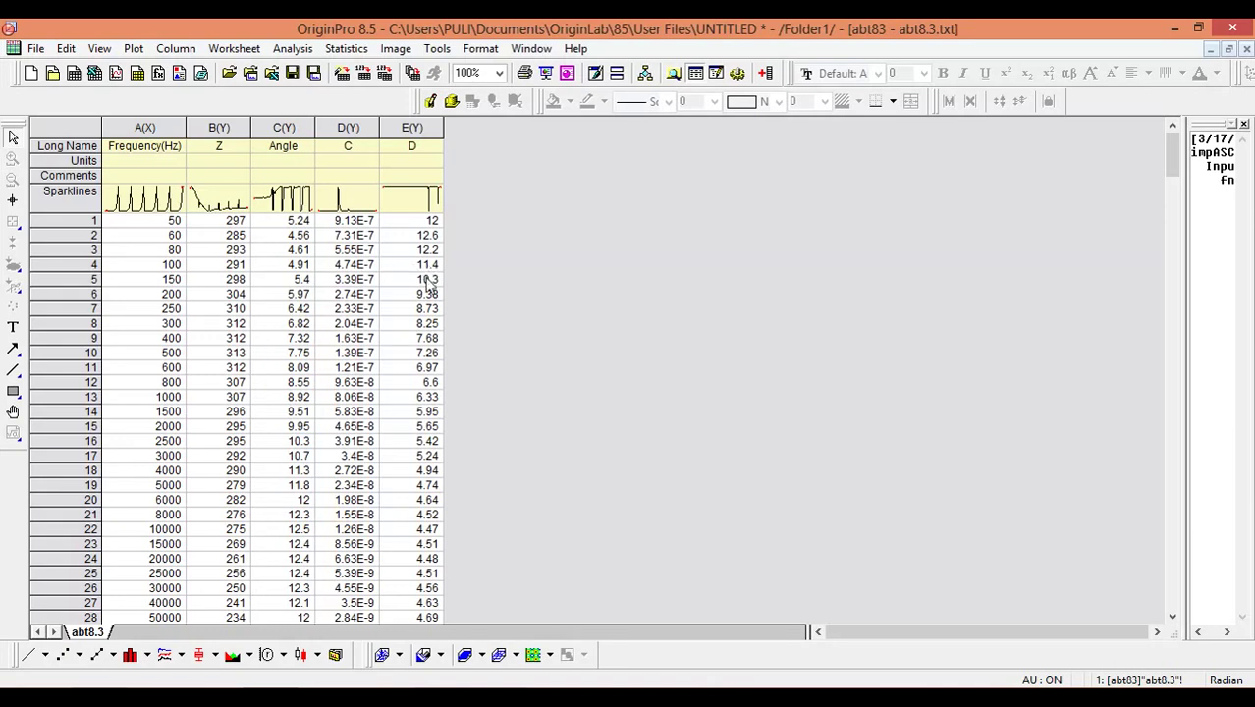
scroll(418, 319, down, 1)
scroll(416, 319, down, 5)
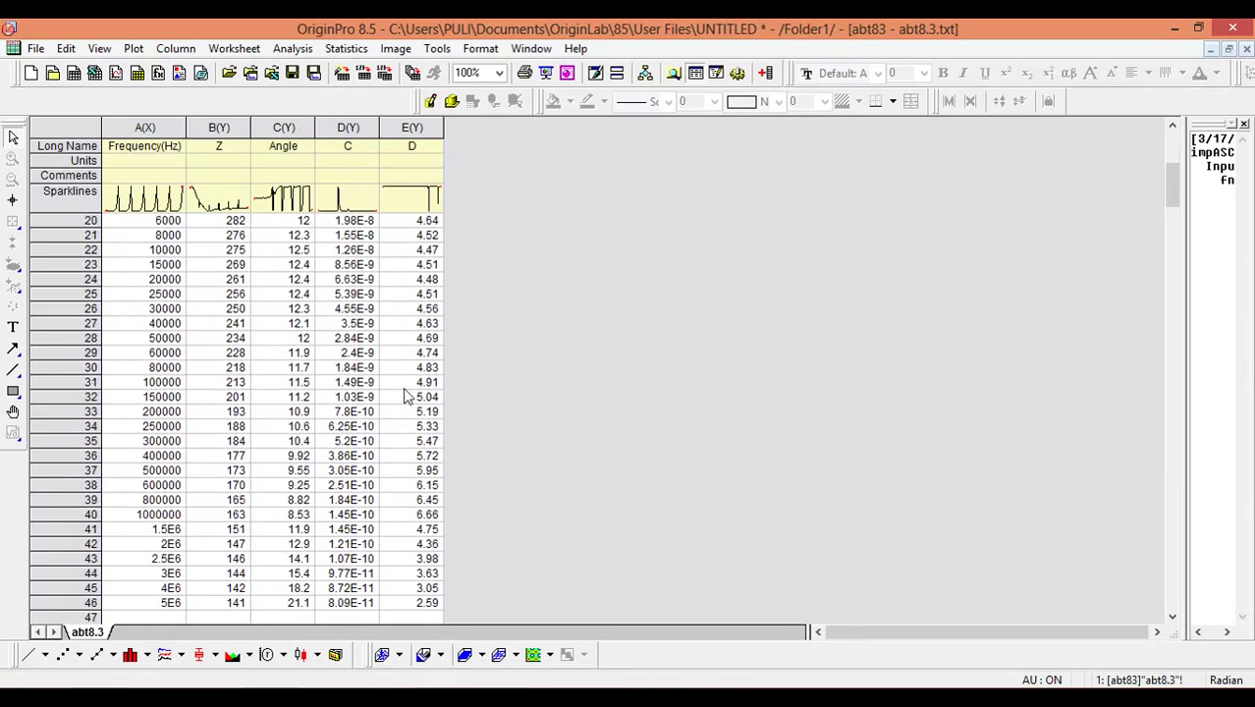
scroll(403, 408, up, 2)
scroll(389, 420, up, 5)
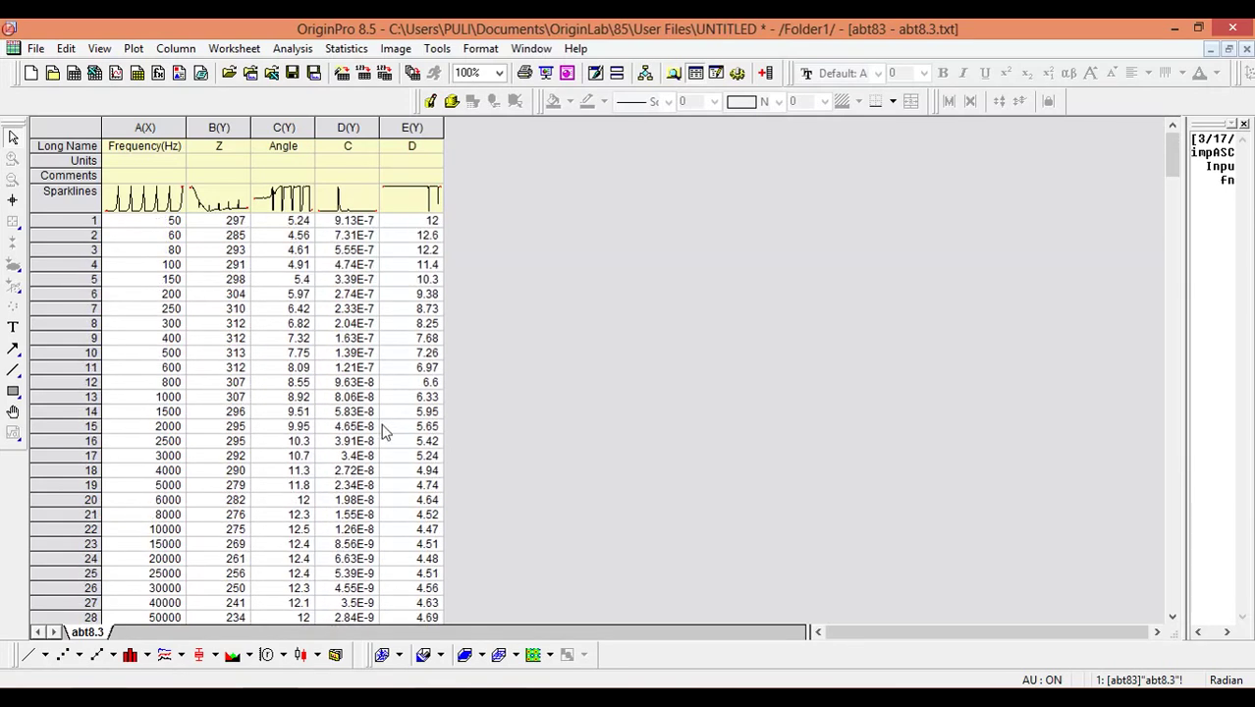